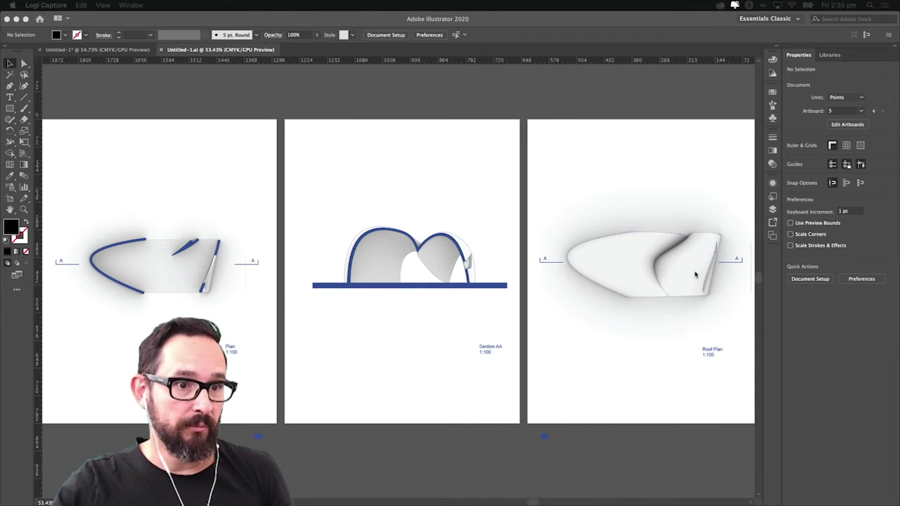
Pan and zoom across the reference drawings to inspect the section arches and roof plan
left_click(606, 163)
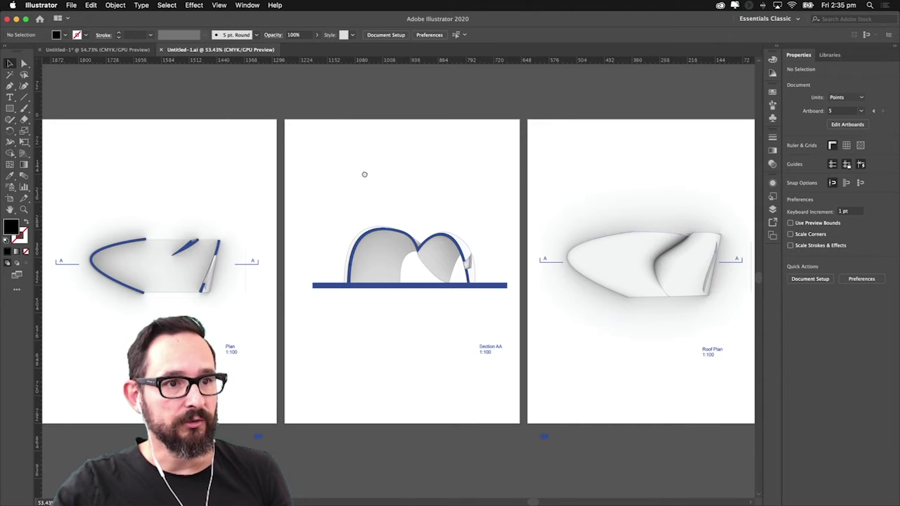
scroll(364, 175, "right", 10)
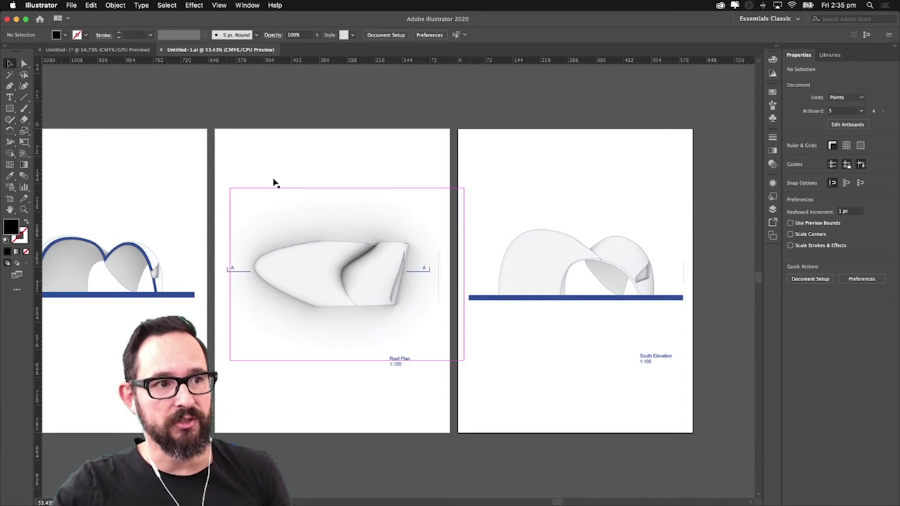
left_click_drag(322, 173, 570, 188)
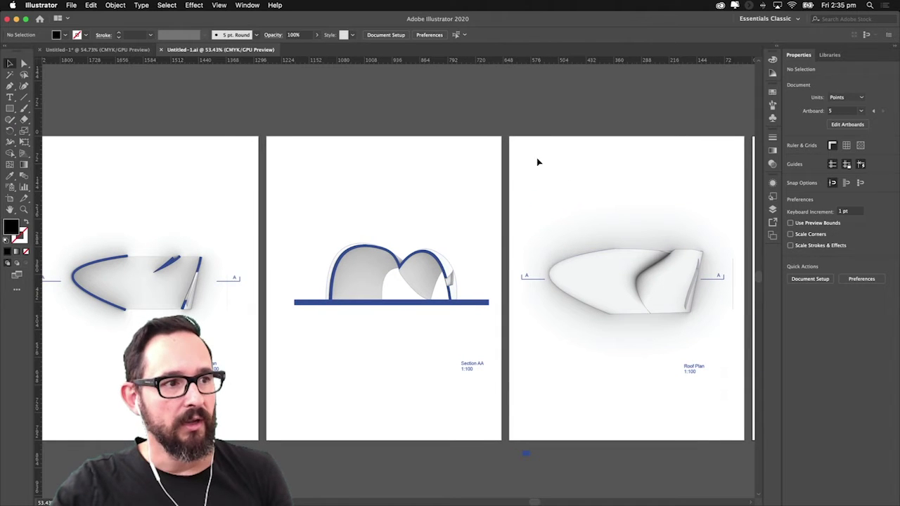
left_click_drag(470, 121, 480, 117)
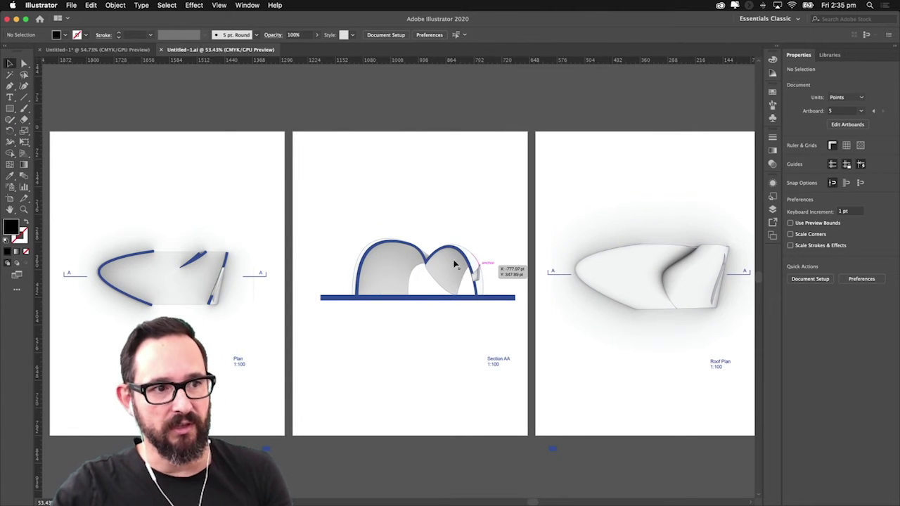
scroll(443, 257, "down", 1)
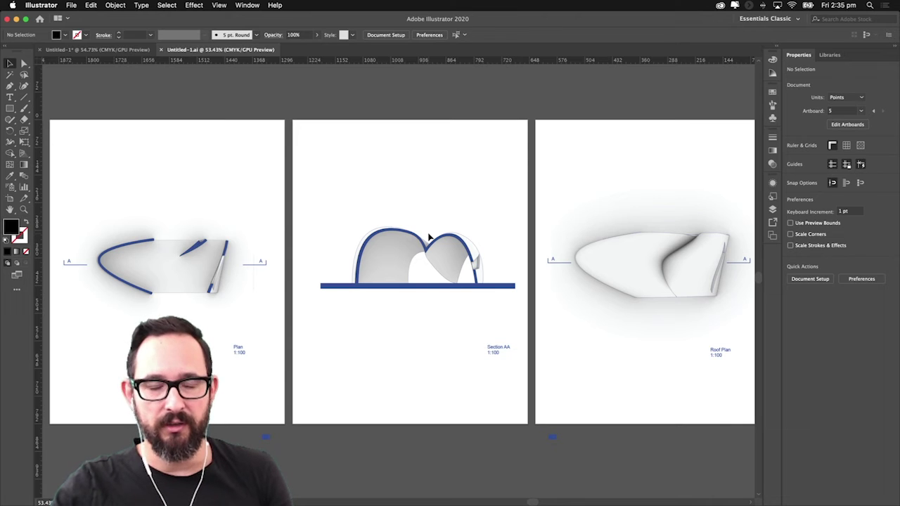
key("z")
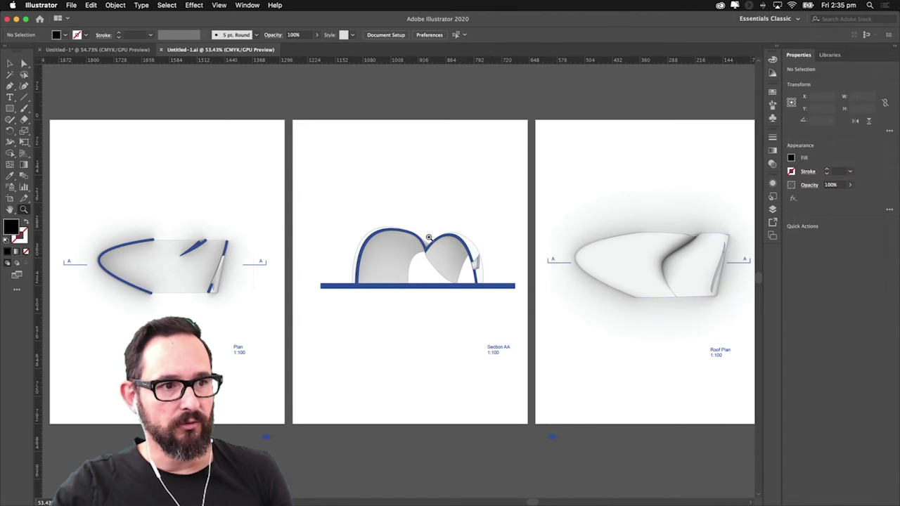
left_click(433, 251)
left_click(351, 341)
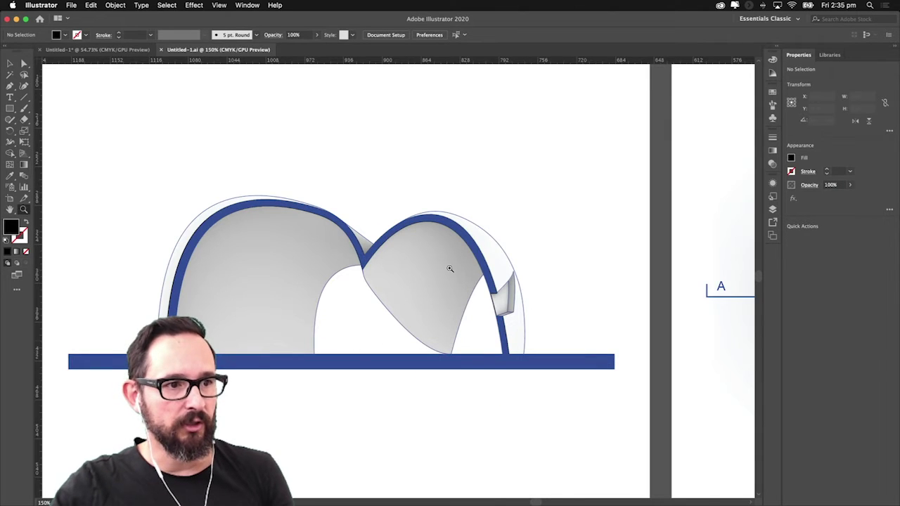
left_click_drag(674, 242, 232, 253)
scroll(627, 342, "right", 5)
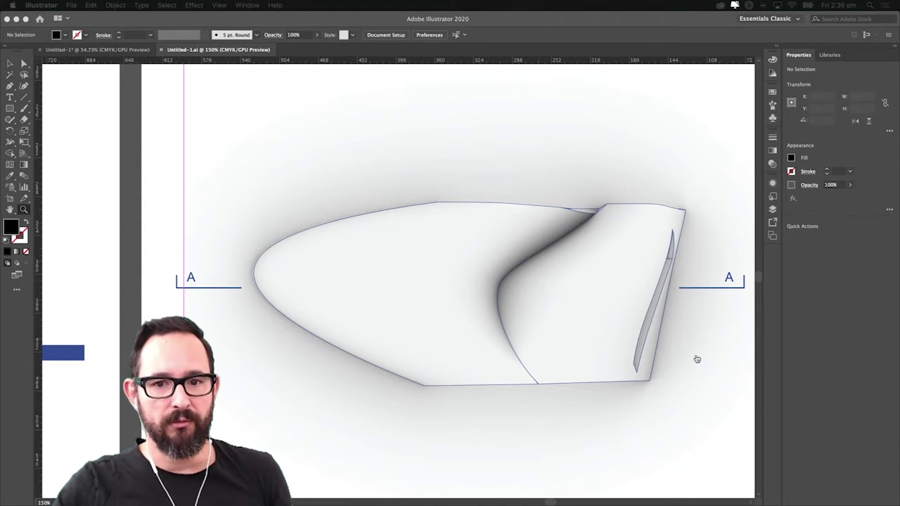
Switch to Rhinoceros and orbit the Perspective view of the curved shell model
key("super+Tab")
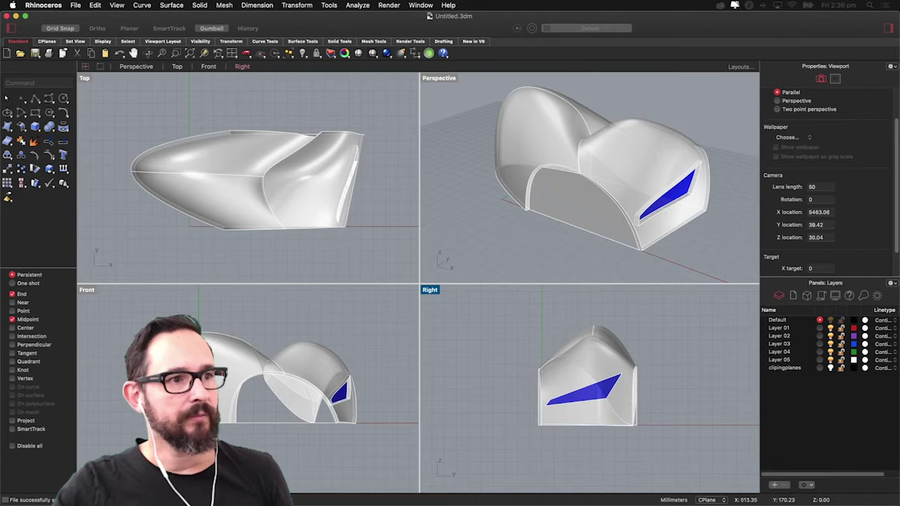
right_click_drag(516, 175, 471, 188)
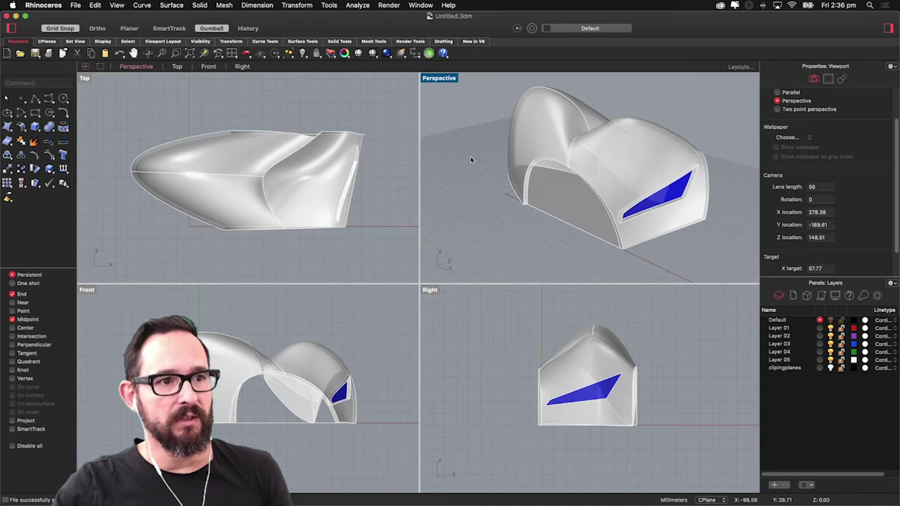
right_click_drag(577, 149, 559, 165)
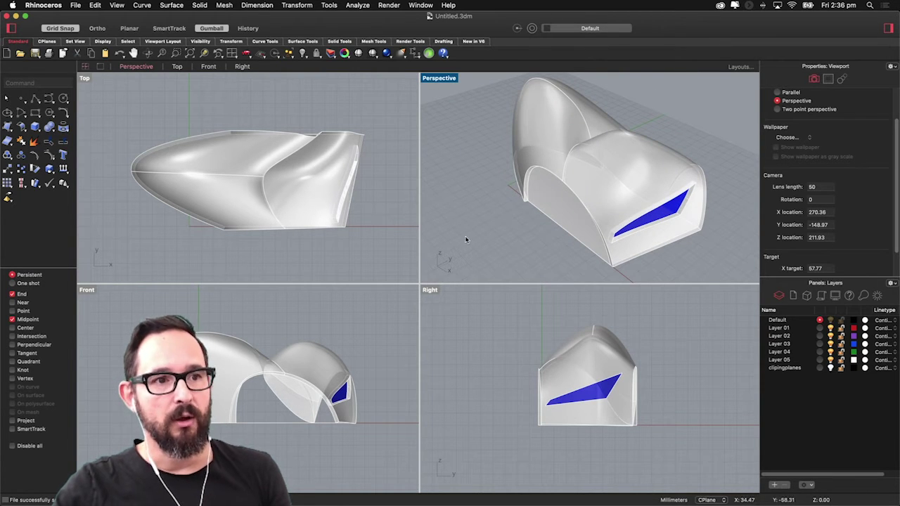
Run ClippingPlane (clip) and draw it as a rectangle spanning the model in Top view
left_click(22, 82)
type("clip")
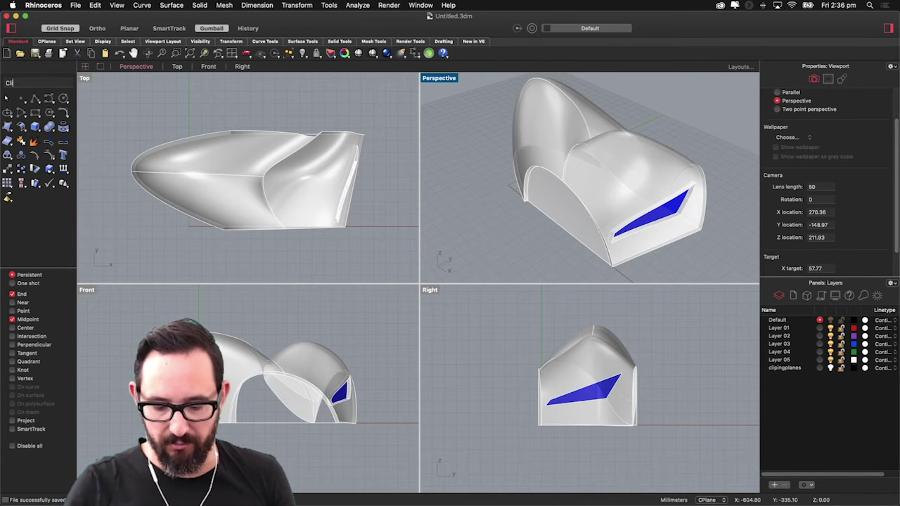
key("Return")
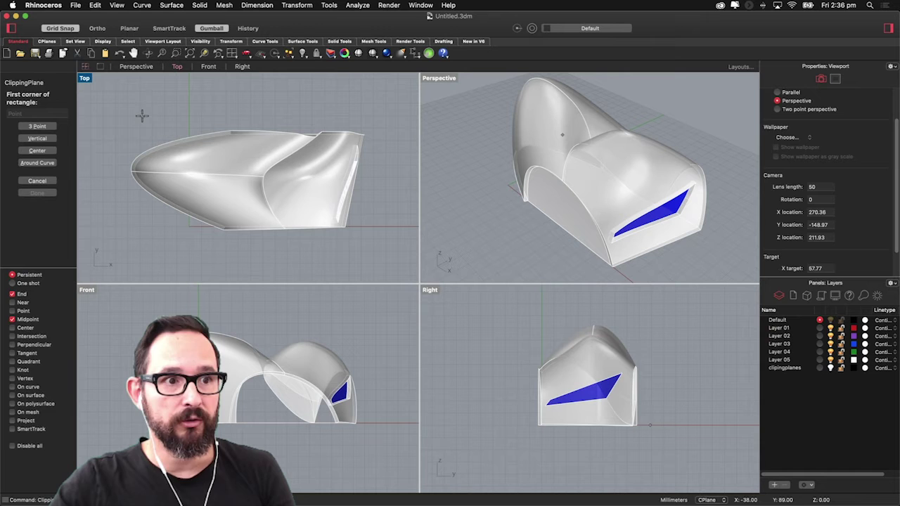
left_click(103, 92)
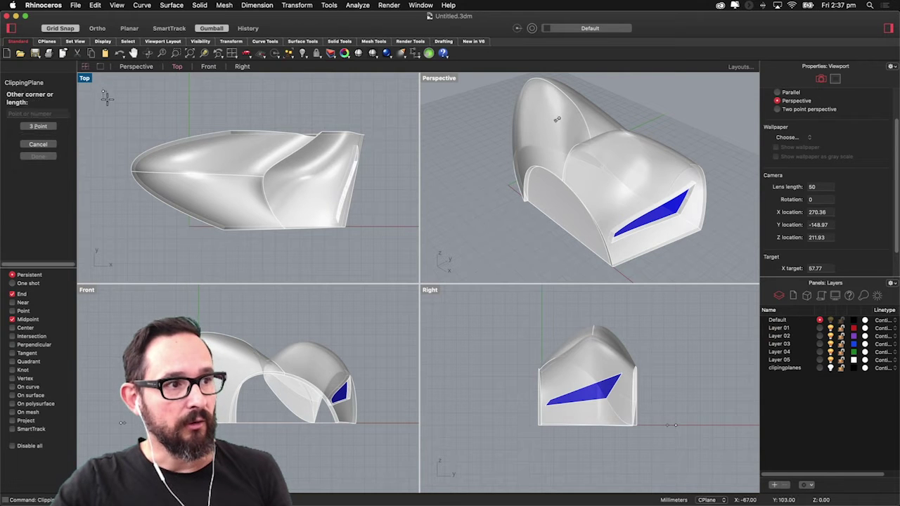
left_click(404, 265)
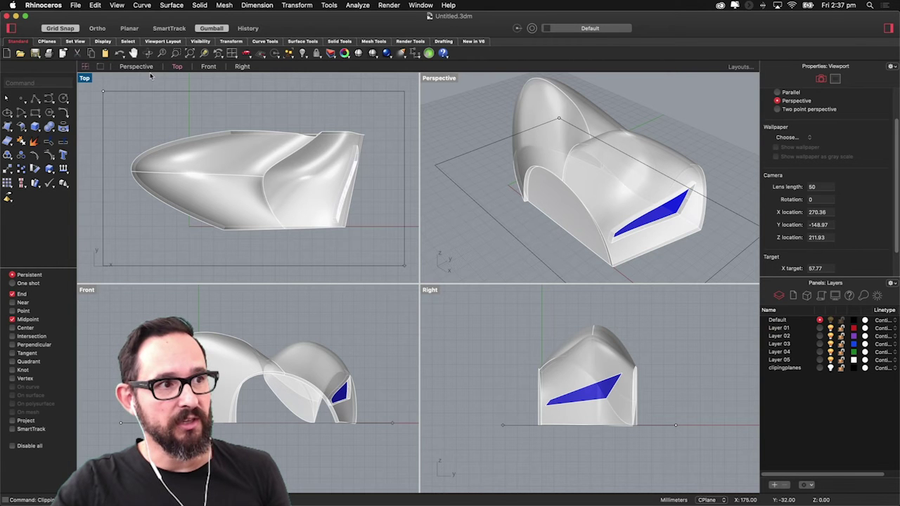
left_click(275, 104)
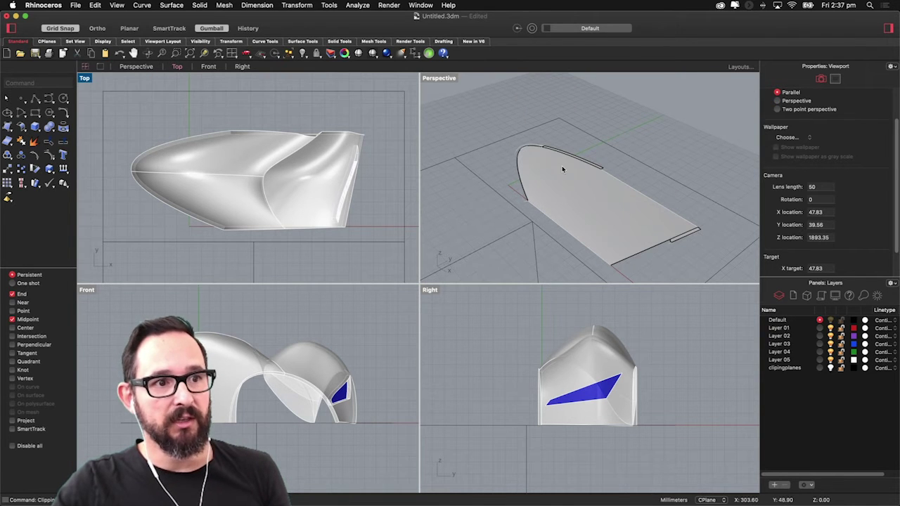
Raise the clipping plane with the gumball Z arrow so it cuts through the walls
mouse_move(563, 167)
right_mouse_down()
mouse_move(568, 143)
mouse_move(562, 159)
right_mouse_up()
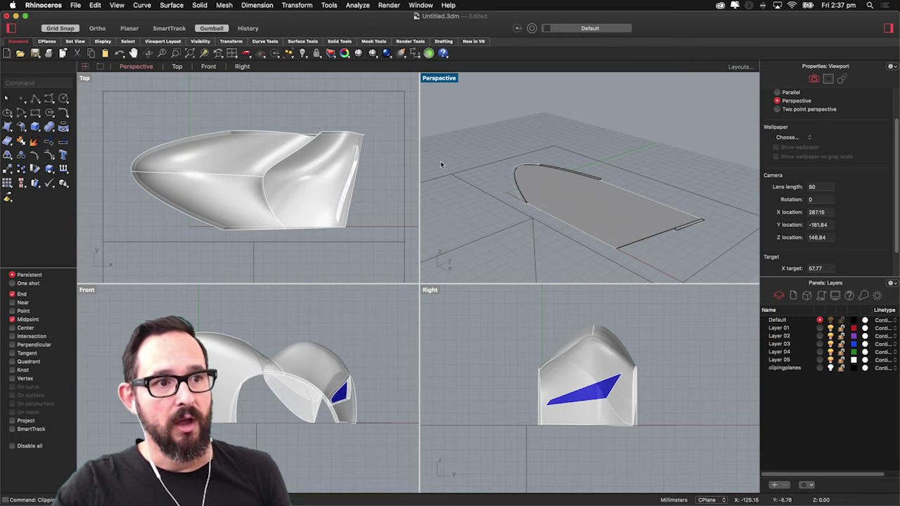
left_click(463, 175)
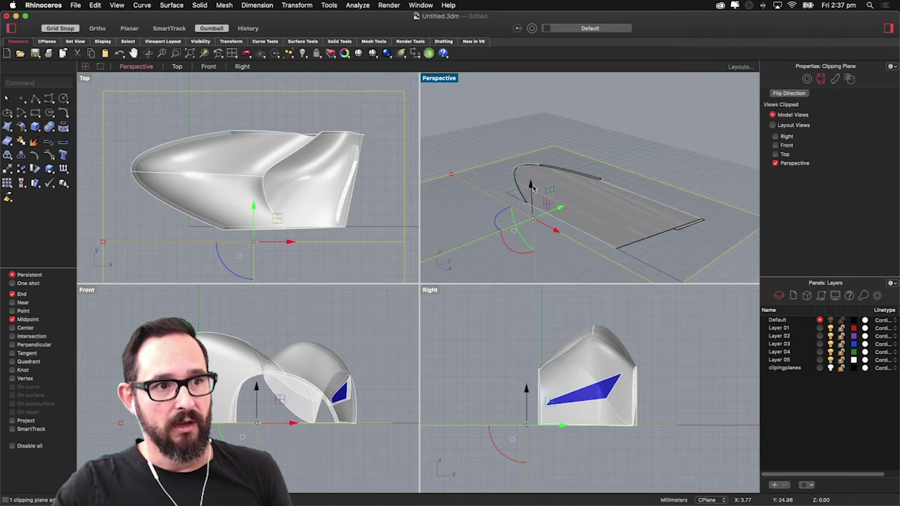
left_click_drag(530, 184, 531, 151)
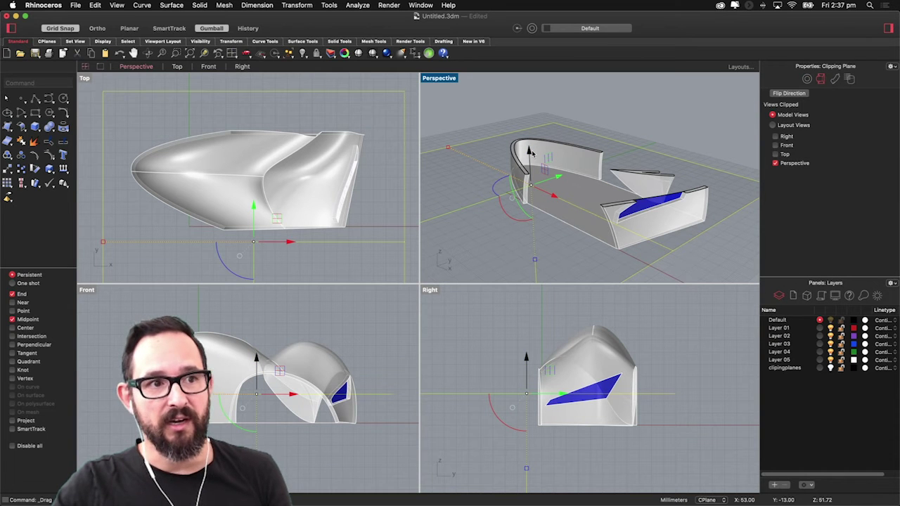
left_click_drag(529, 150, 531, 156)
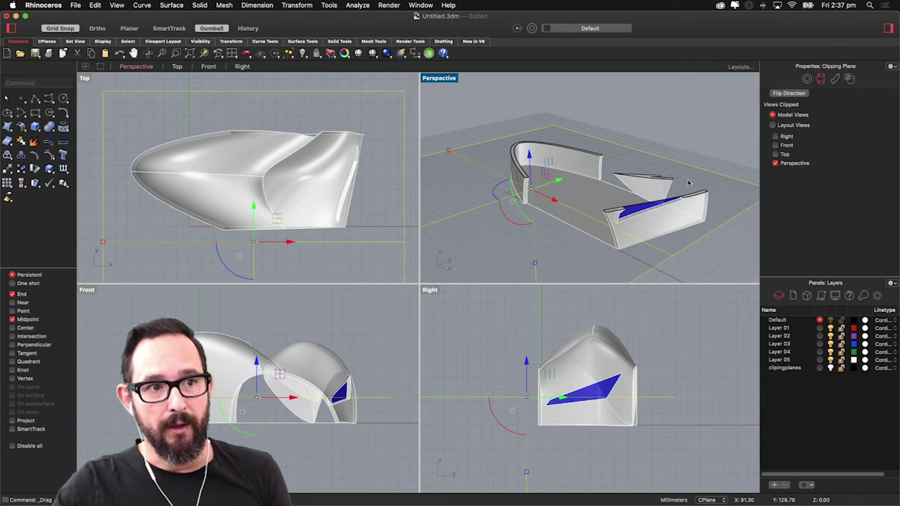
left_click(430, 79)
Maximize Perspective to orbit around the cut shell, then restore the four-viewport layout
double_click(430, 80)
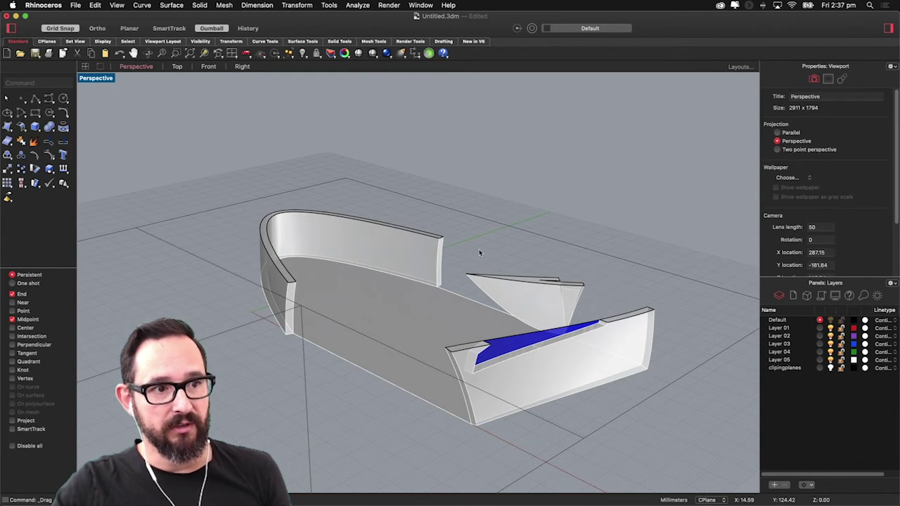
right_click_drag(384, 316, 401, 323)
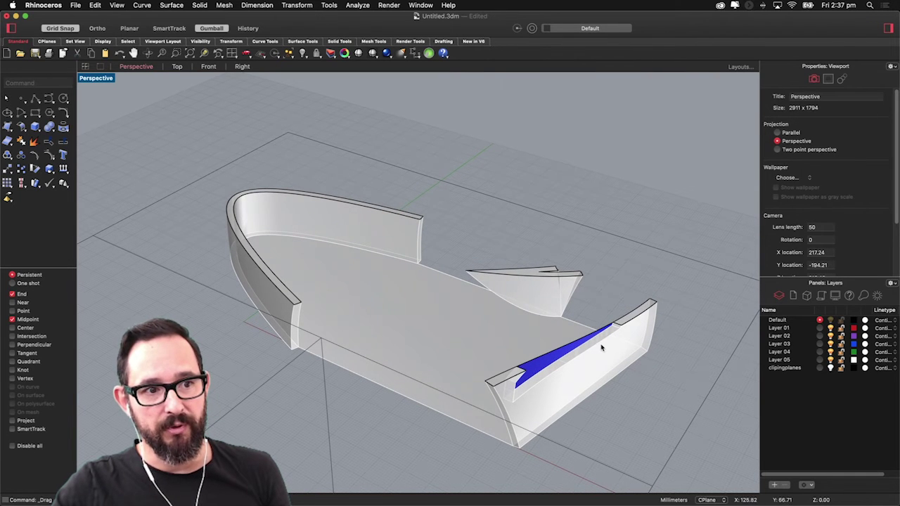
right_click_drag(513, 313, 513, 303)
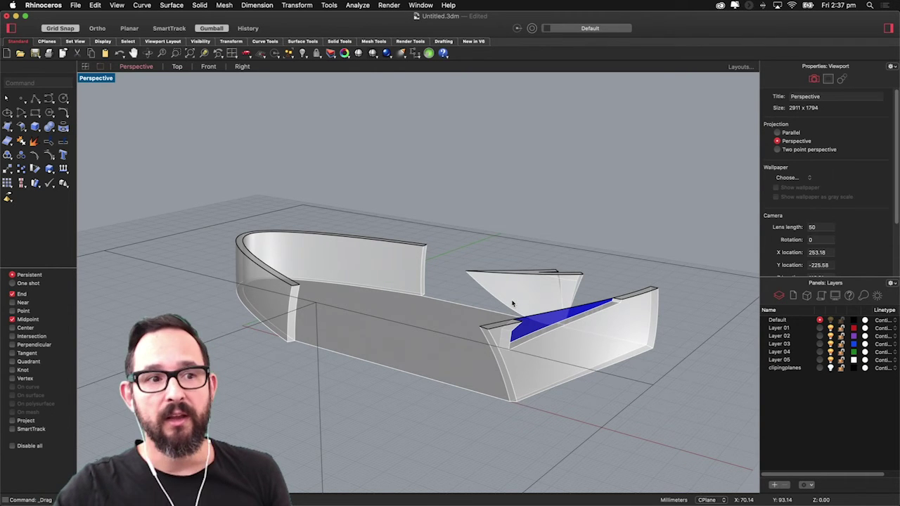
scroll(520, 275, "right", 5)
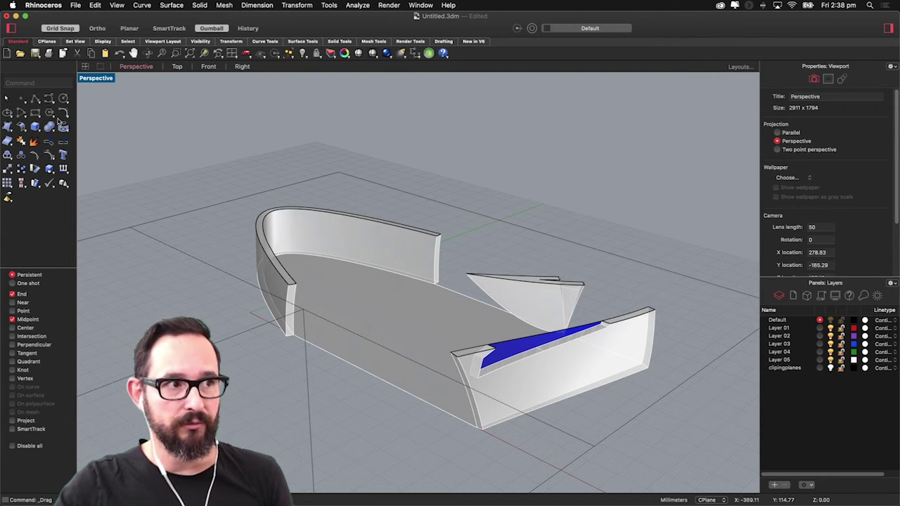
double_click(102, 78)
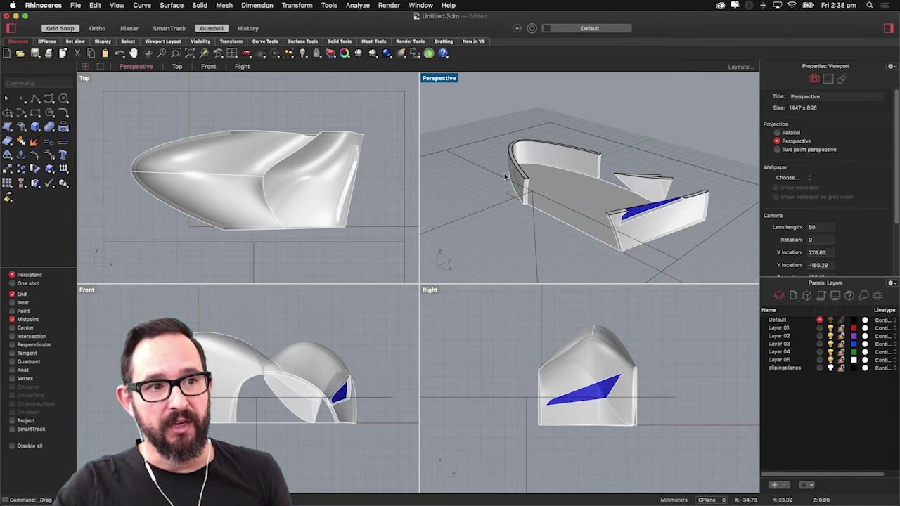
Tick Top under Views Clipped for the clipping plane and shift it up through the walls
left_click(511, 400)
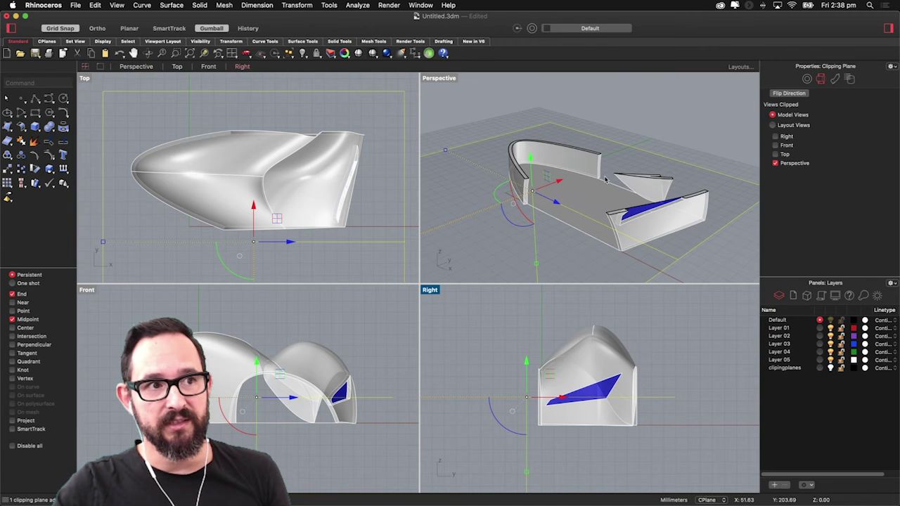
left_click(475, 144)
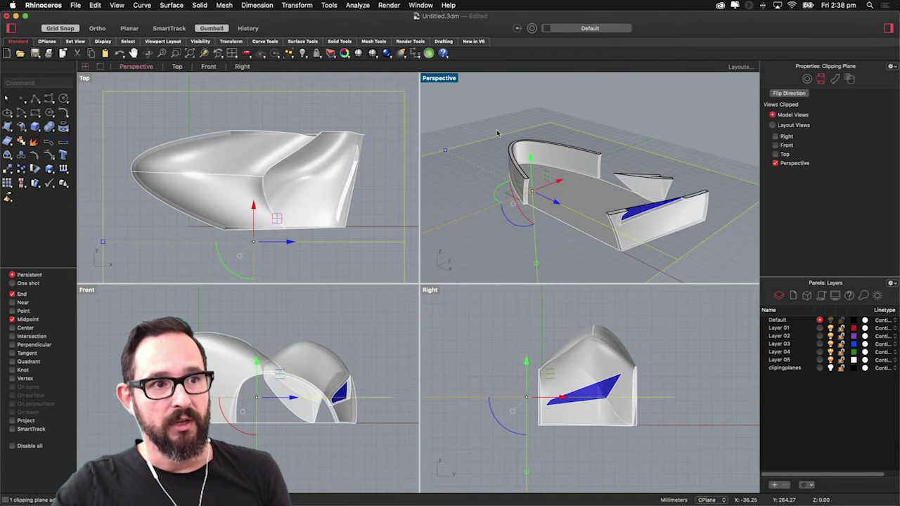
left_click(475, 145)
left_click(476, 145)
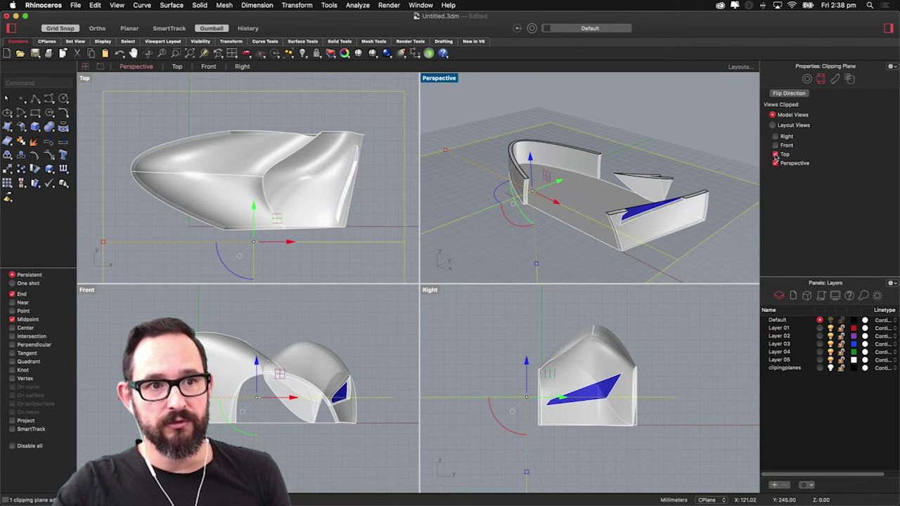
left_click(775, 155)
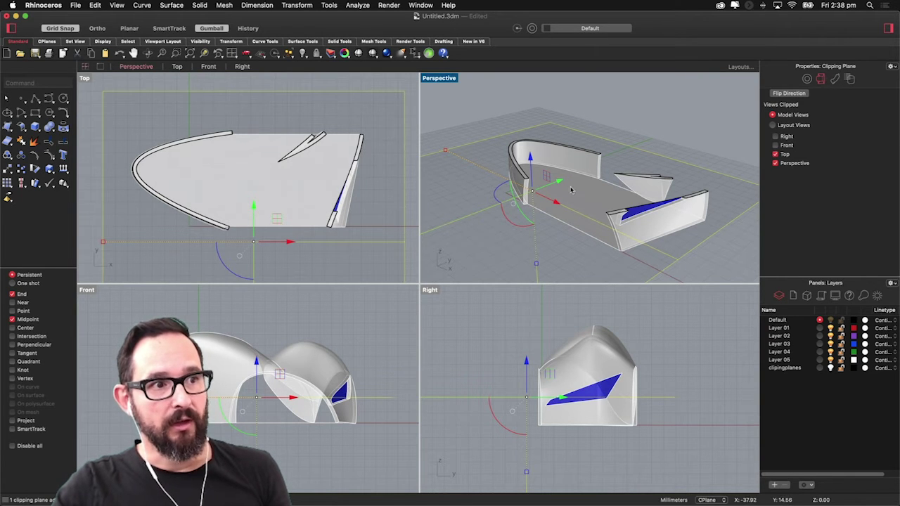
mouse_move(530, 156)
left_mouse_down()
mouse_move(537, 132)
mouse_move(538, 158)
left_mouse_up()
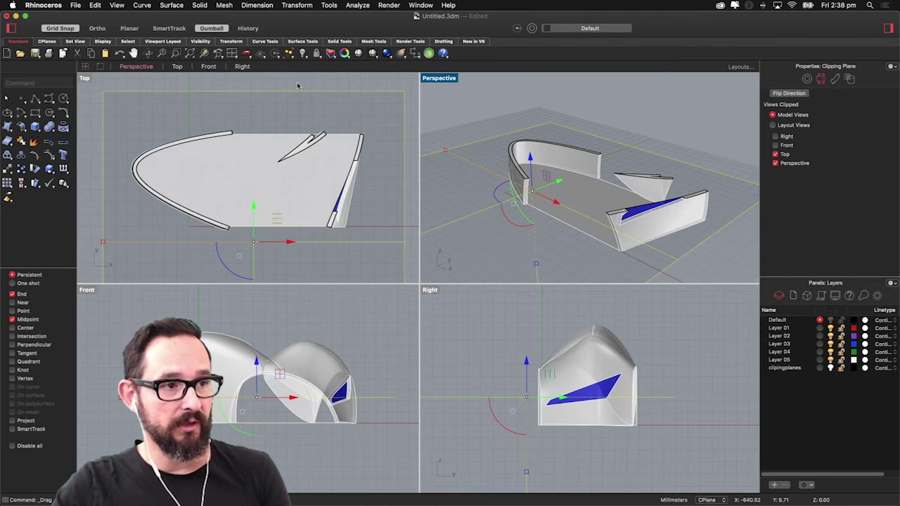
left_click(653, 125)
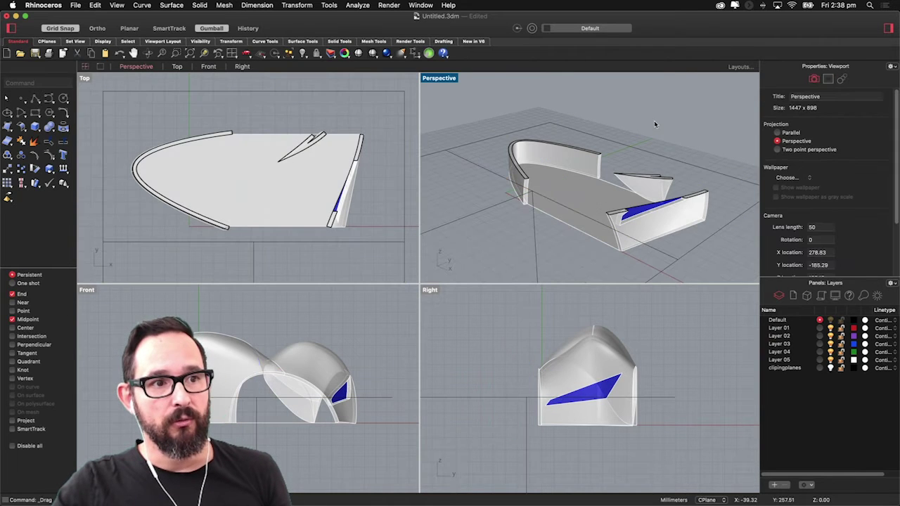
Select the clipping plane and add a new layer named Clip
left_click(293, 84)
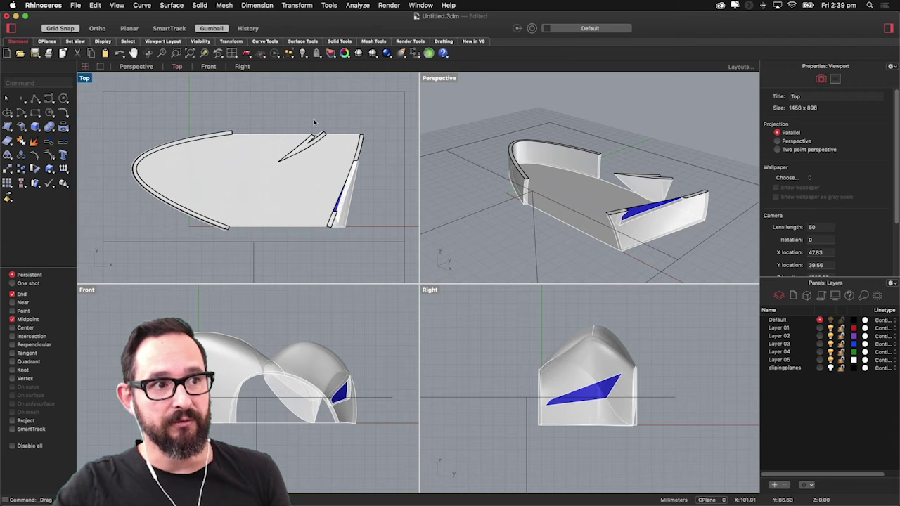
left_click(334, 92)
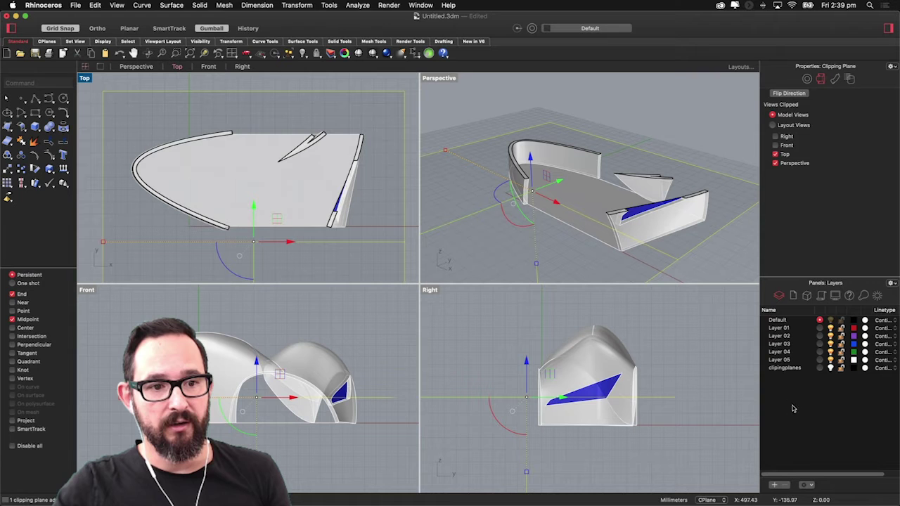
left_click(774, 485)
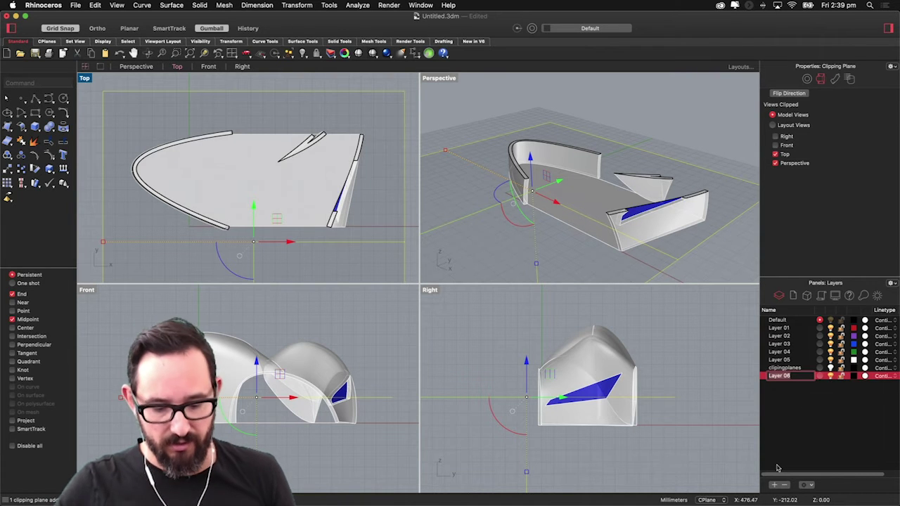
type("clip")
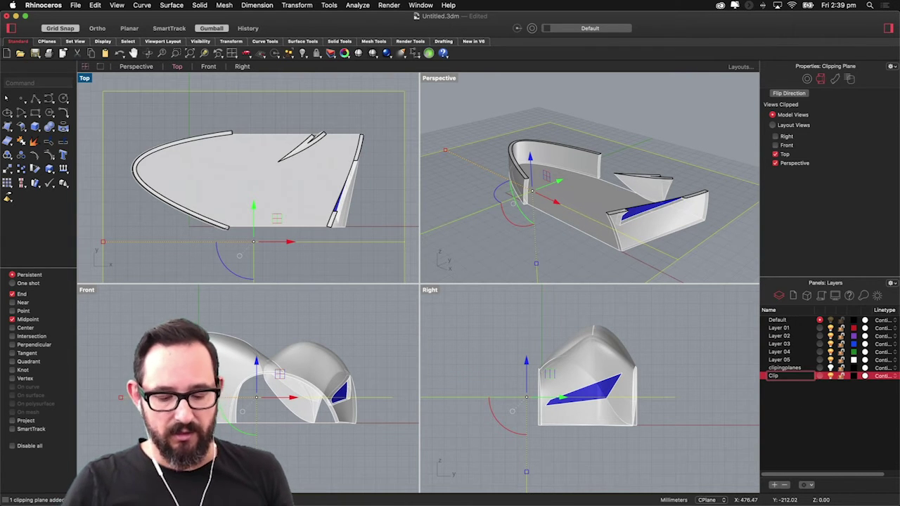
left_click(844, 428)
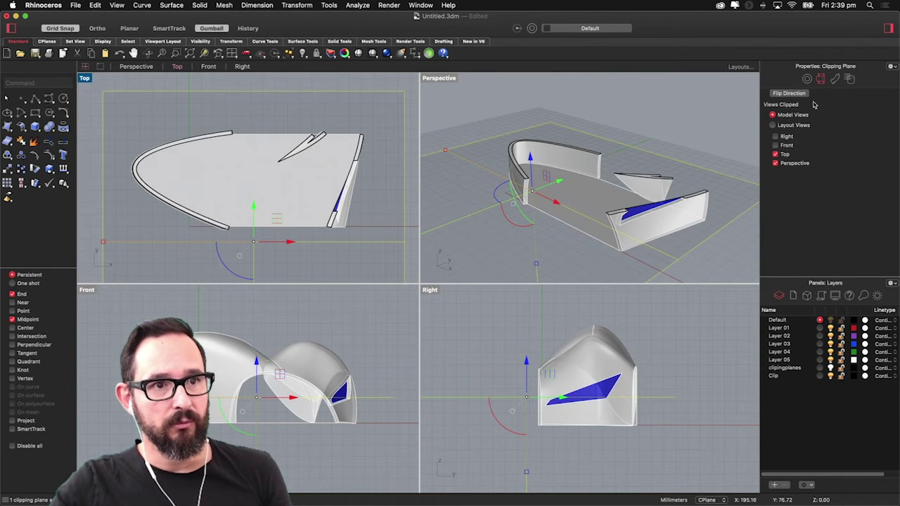
Assign the clipping plane to the Clip layer in Object Properties
left_click(807, 79)
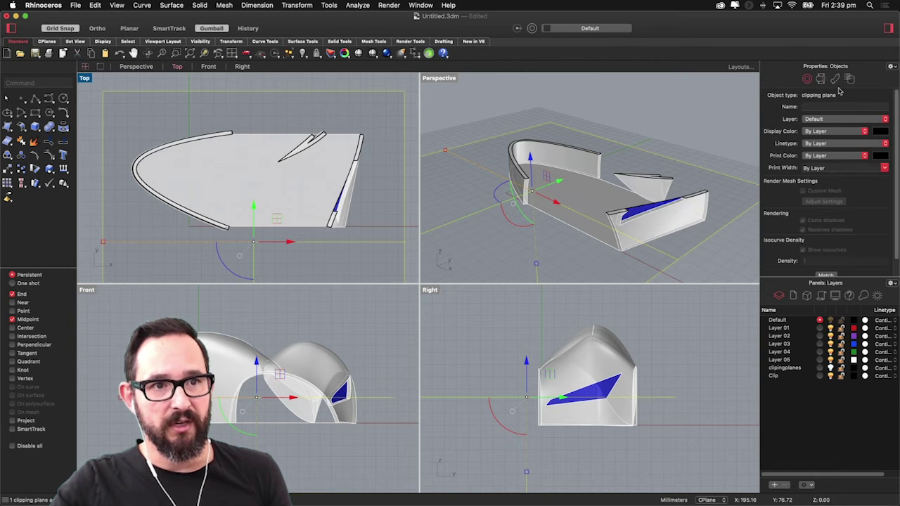
left_click(871, 119)
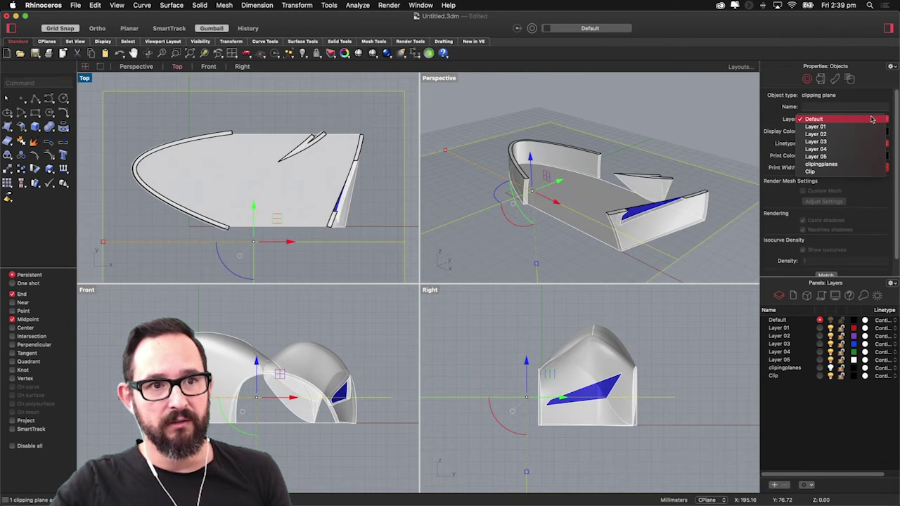
left_click(832, 173)
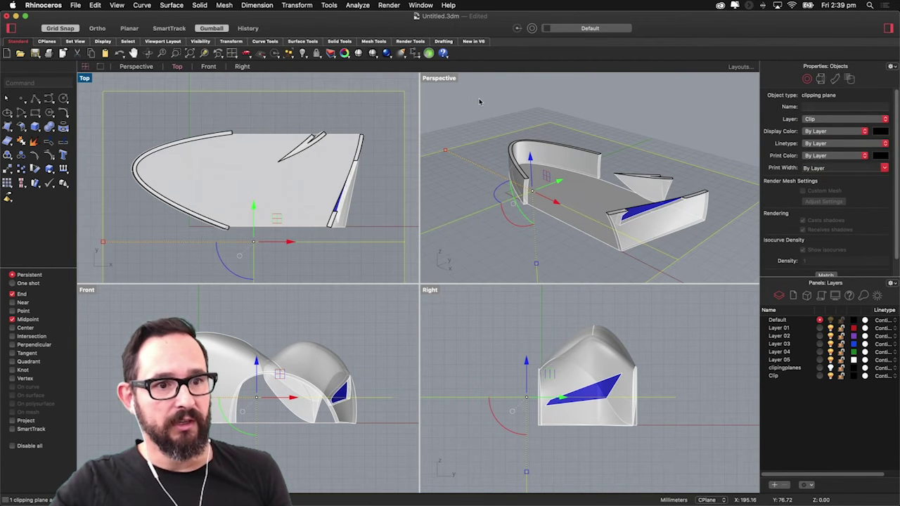
left_click(495, 195)
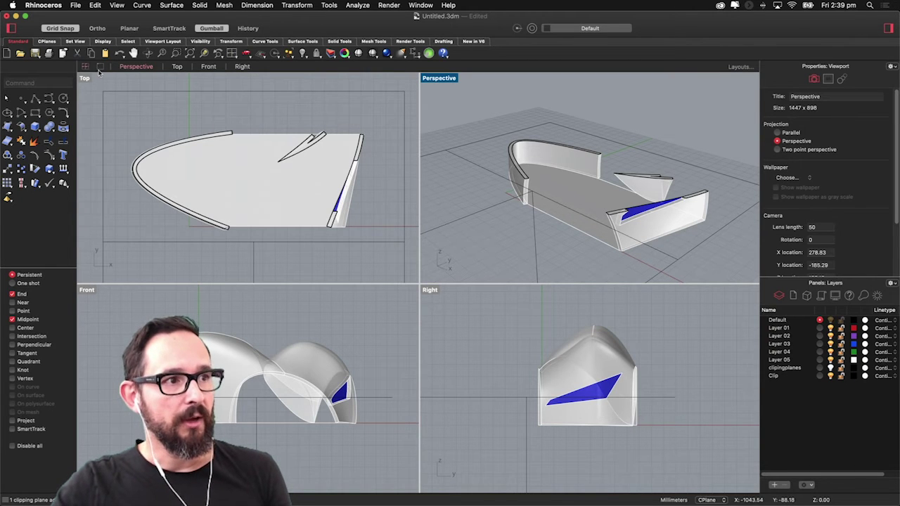
Select the clipping plane in the Top view and hide it
left_click(140, 79)
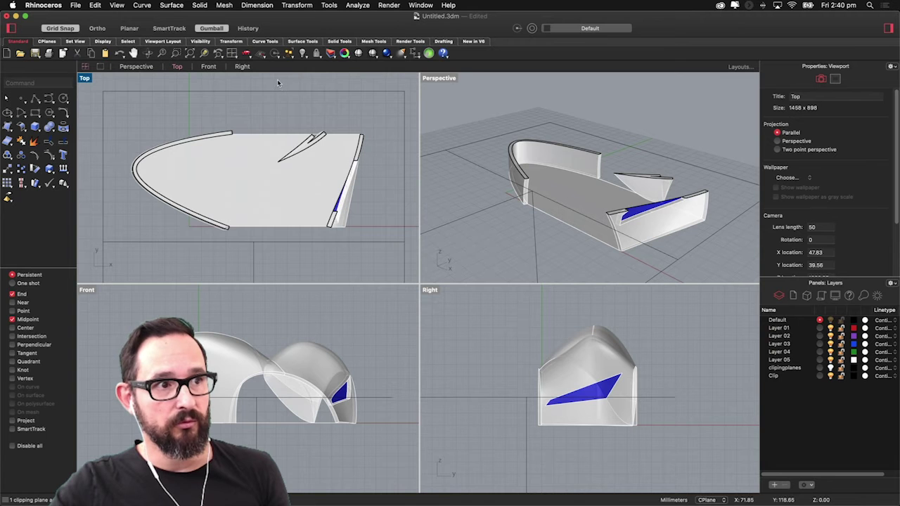
left_click(257, 94)
left_click(303, 53)
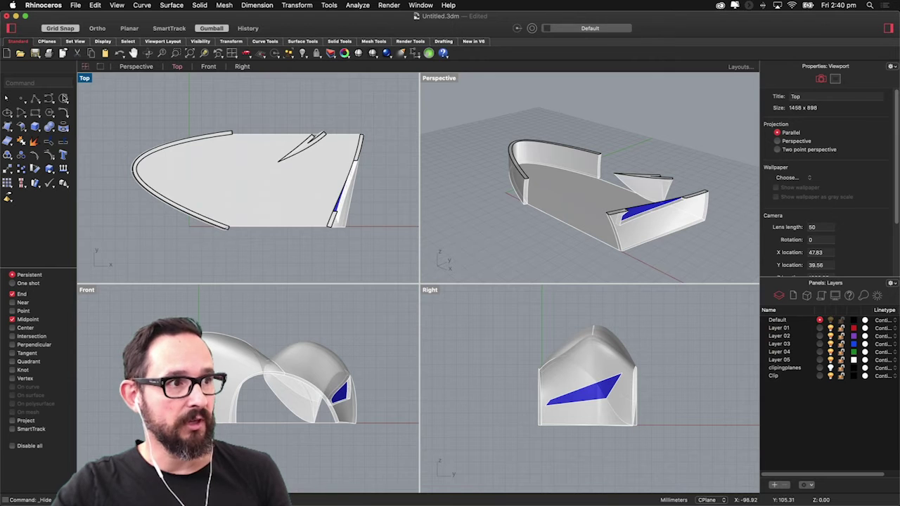
Run Make2D on the whole model selected with a window
type("make2d")
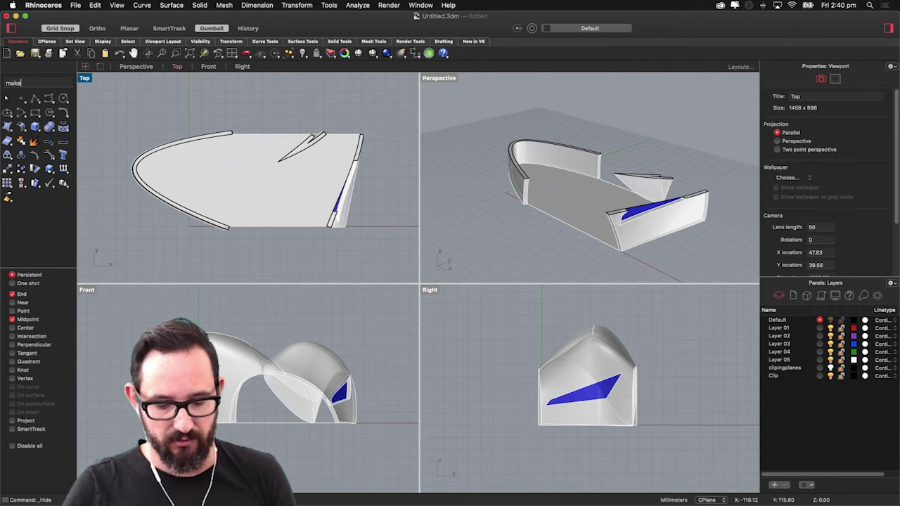
key("Return")
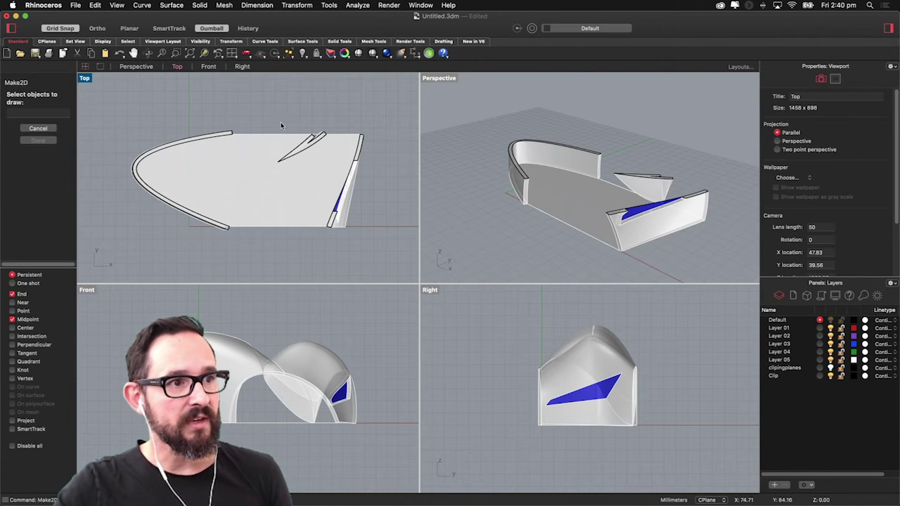
left_click_drag(385, 98, 90, 259)
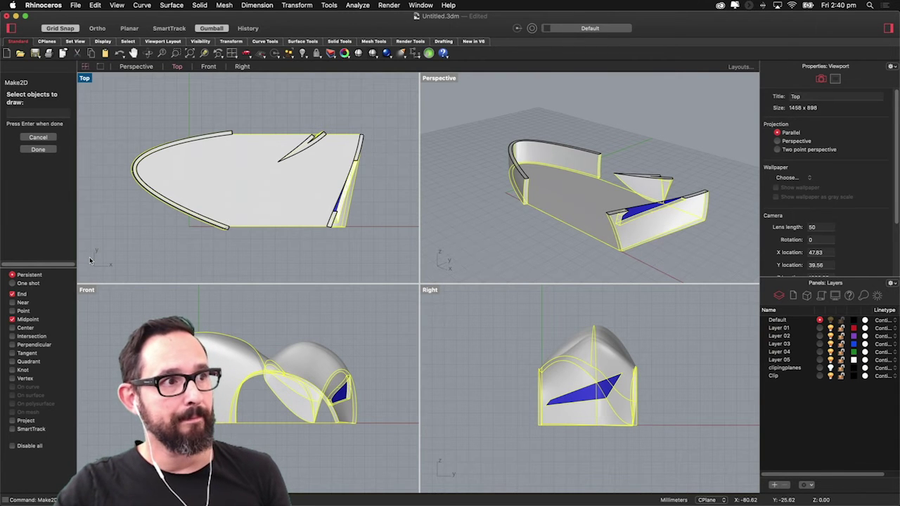
key("Return")
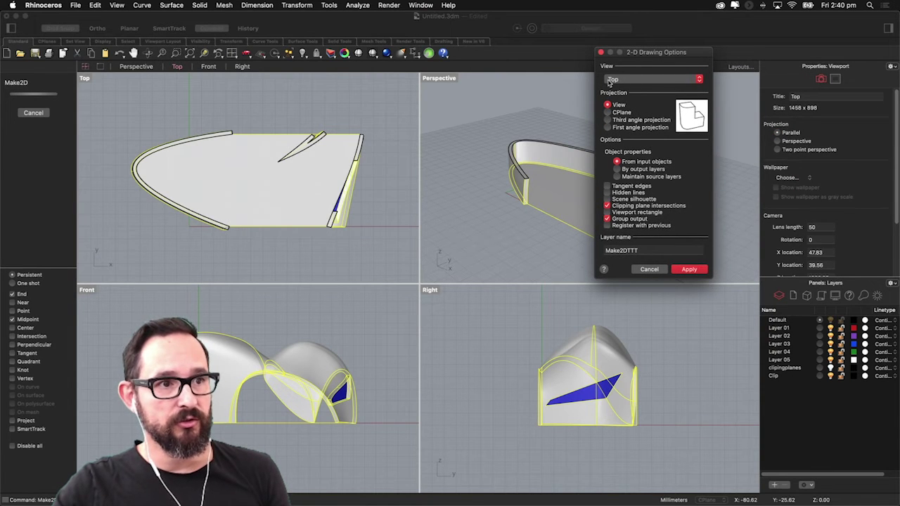
Set the Make2D projection to First angle, keeping Top as the drawing view
left_click(625, 120)
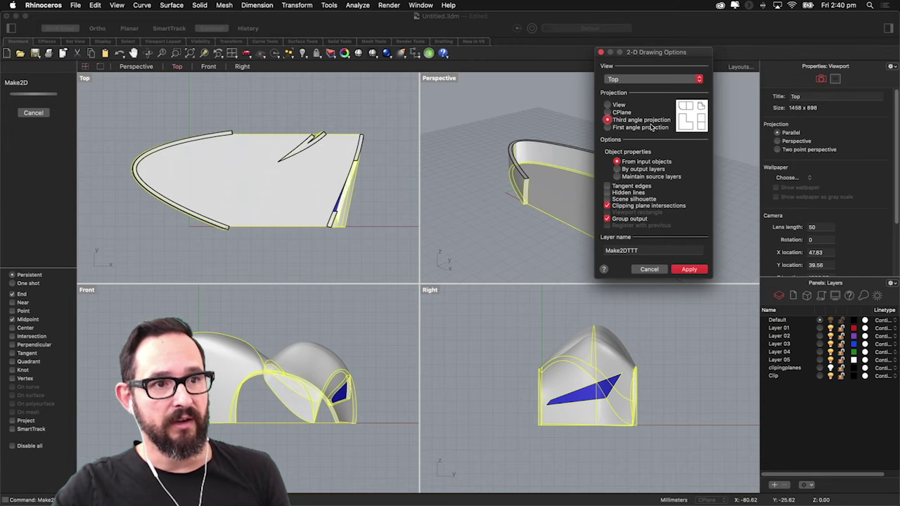
left_click(644, 130)
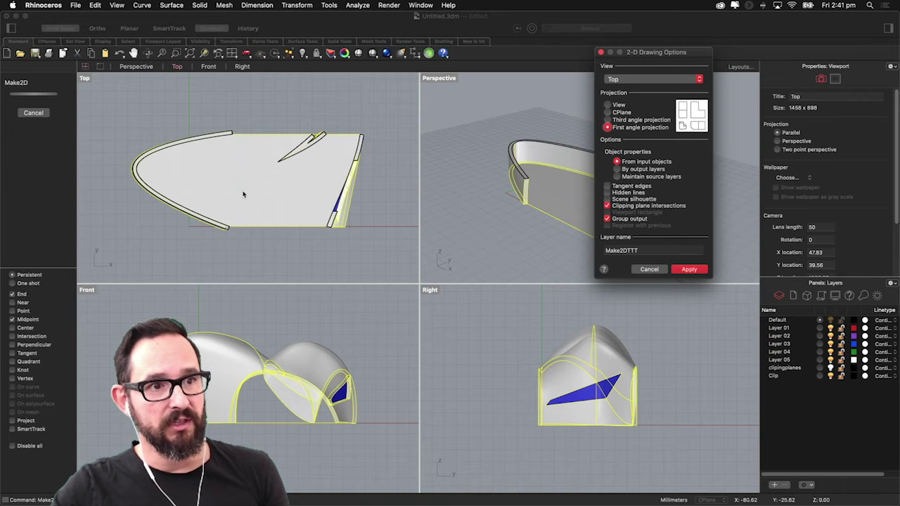
left_click(654, 79)
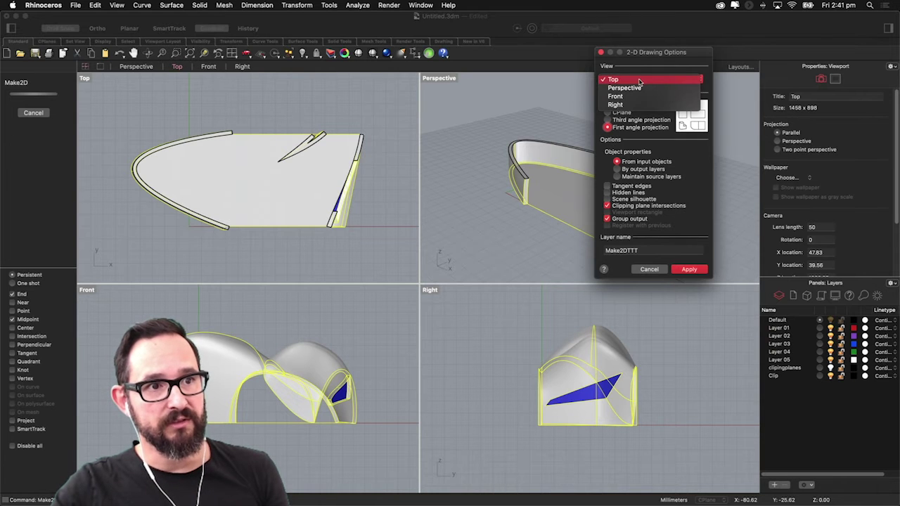
left_click(358, 89)
left_click(646, 80)
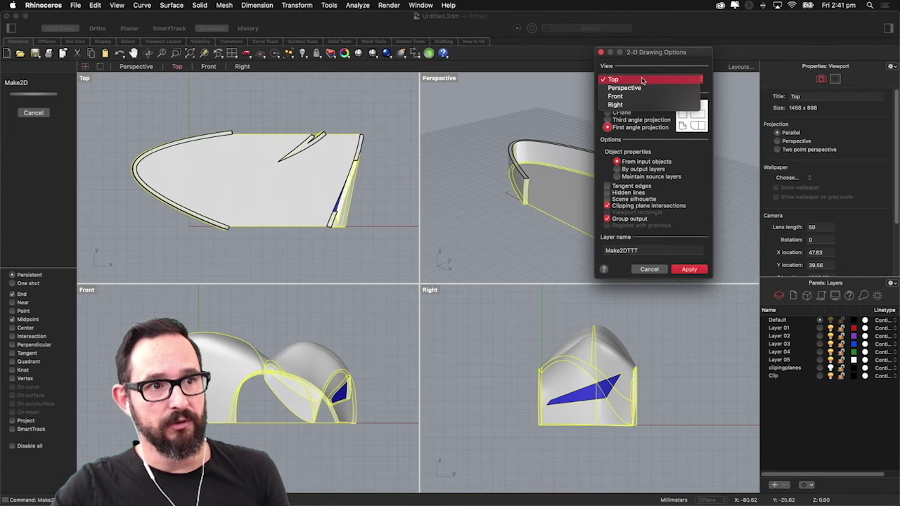
left_click(633, 126)
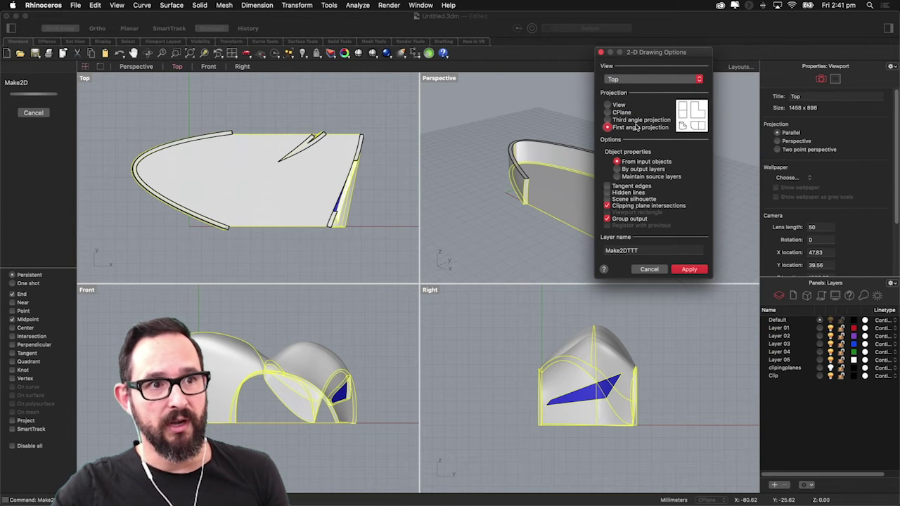
left_click(623, 81)
left_click(620, 81)
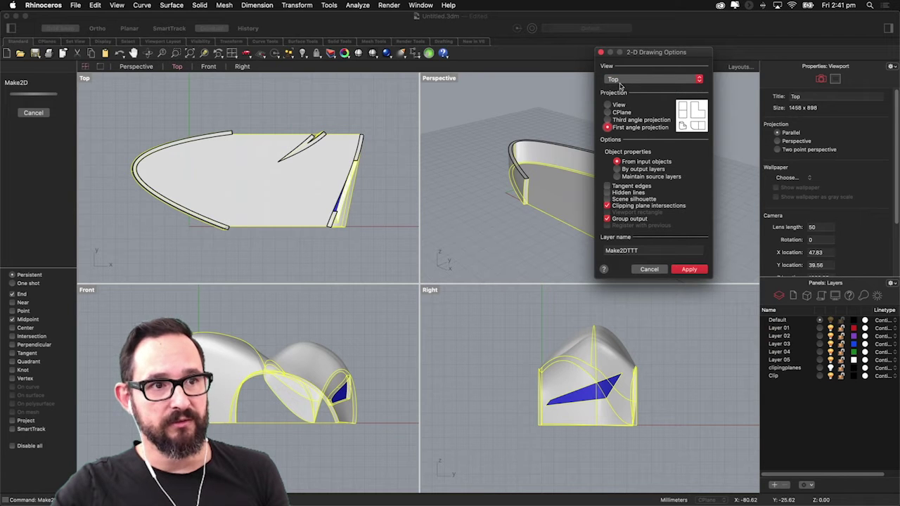
left_click(608, 104)
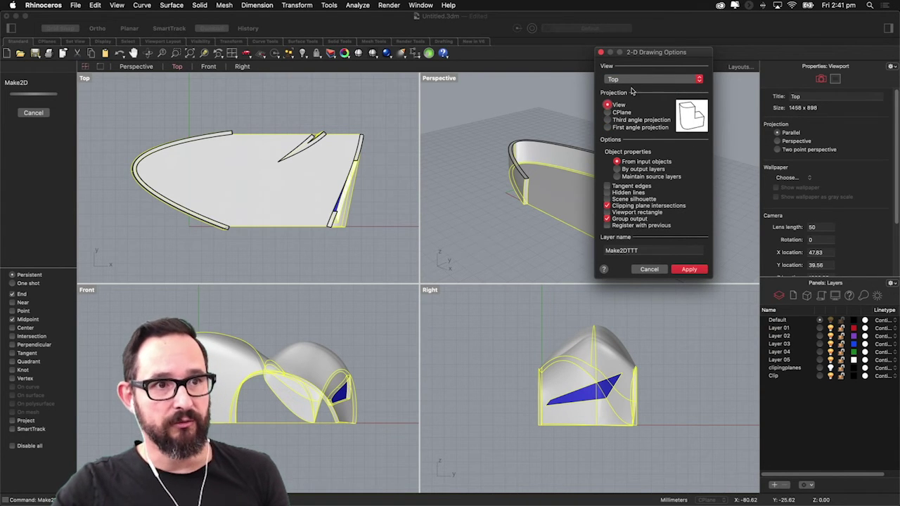
left_click(616, 128)
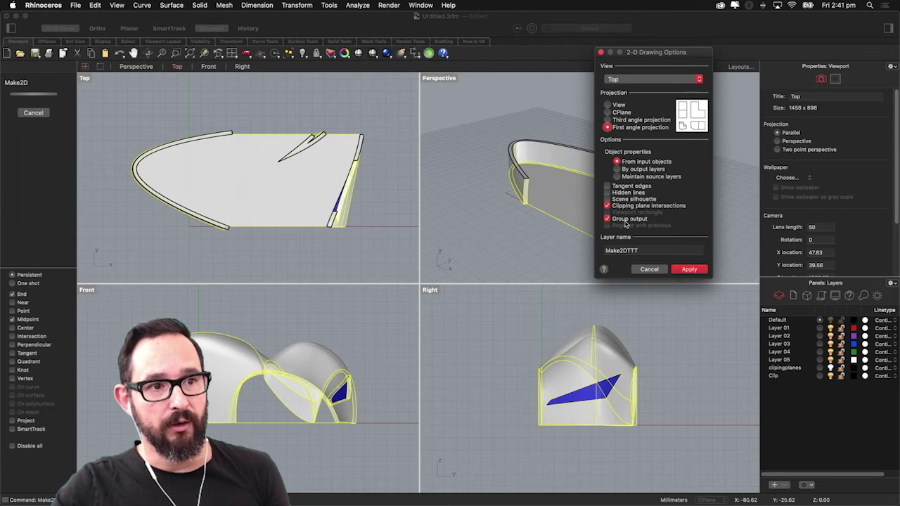
Name the output layer Make2D1 and apply the drawing settings
left_click(644, 251)
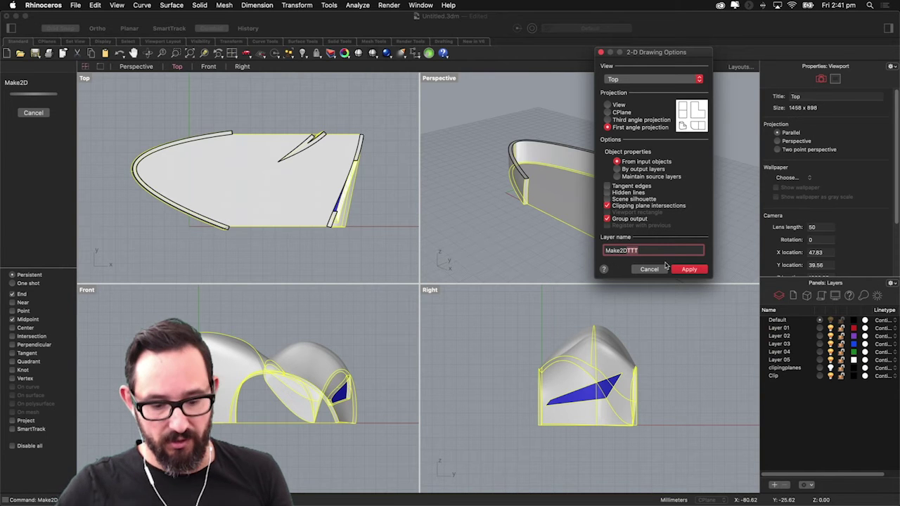
key("BackSpace")
key("BackSpace")
key("BackSpace")
type("1")
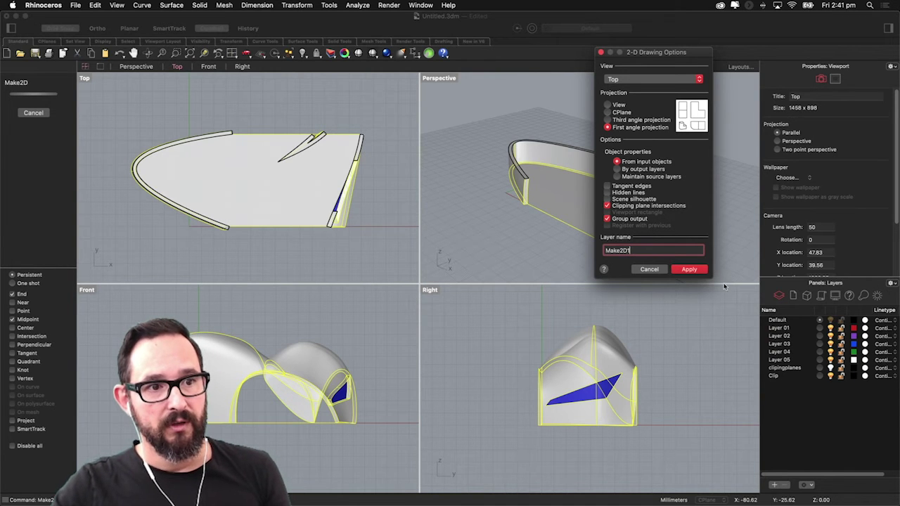
left_click(689, 269)
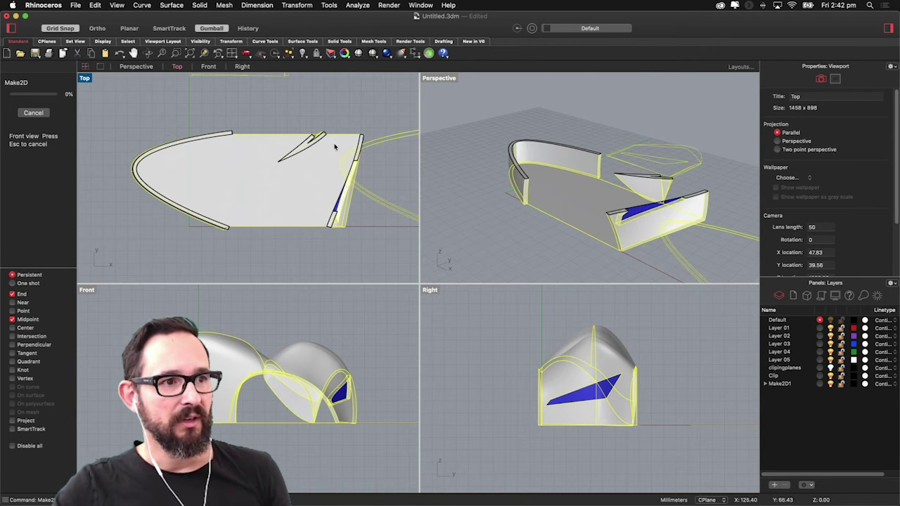
Zoom out in the Top viewport to watch the Make2D curves finish generating
scroll(225, 167, "down", 5)
scroll(232, 166, "down", 3)
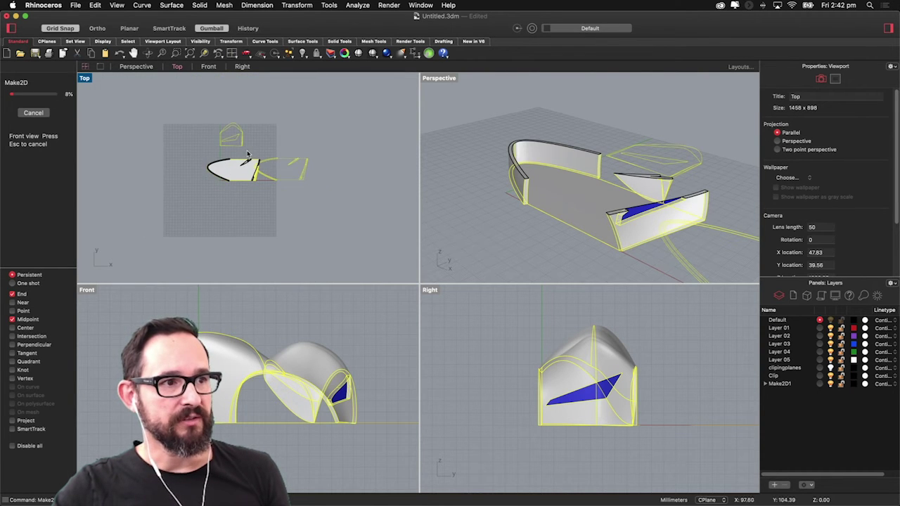
scroll(245, 155, "down", 3)
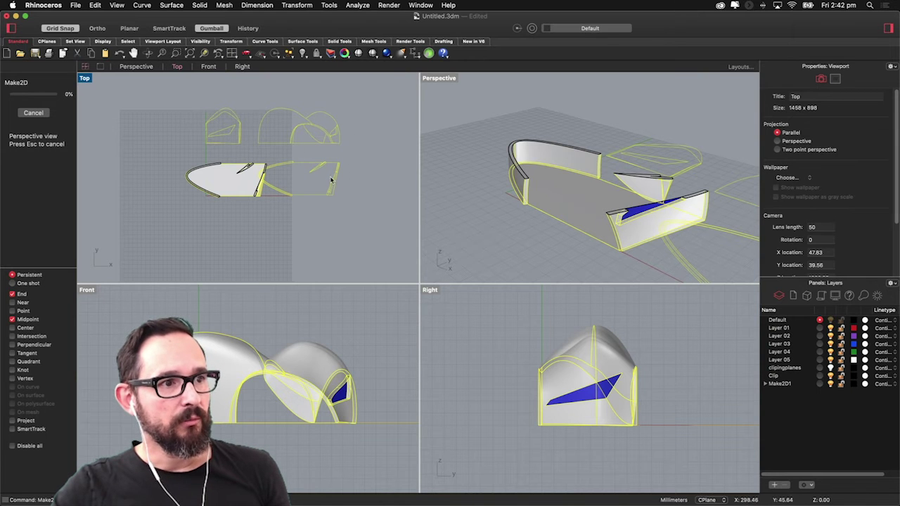
scroll(271, 111, "up", 4)
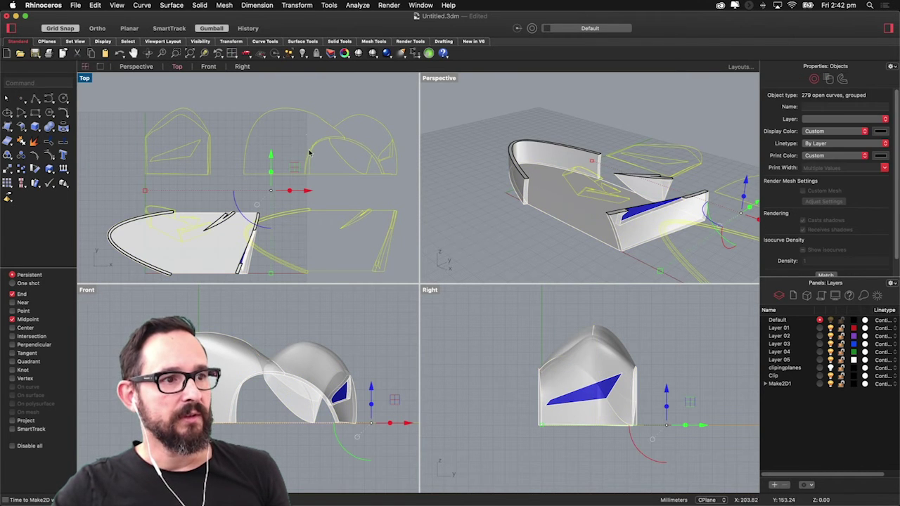
Move the Make2D drawings to the left, clear of the model
scroll(309, 152, "down", 2)
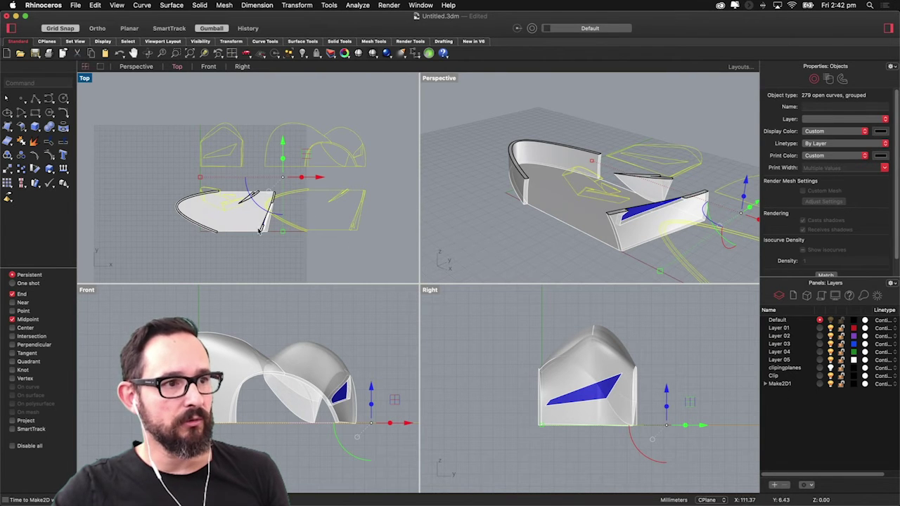
scroll(232, 240, "up", 2)
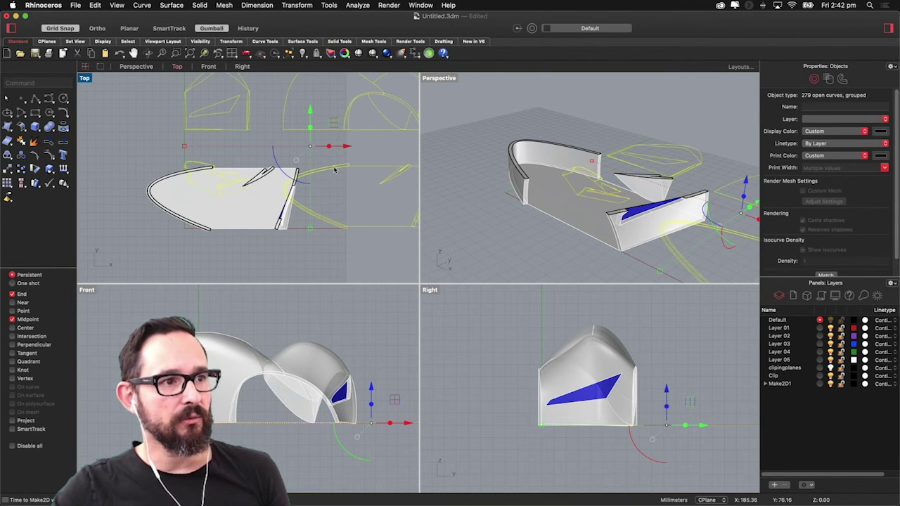
scroll(305, 184, "down", 3)
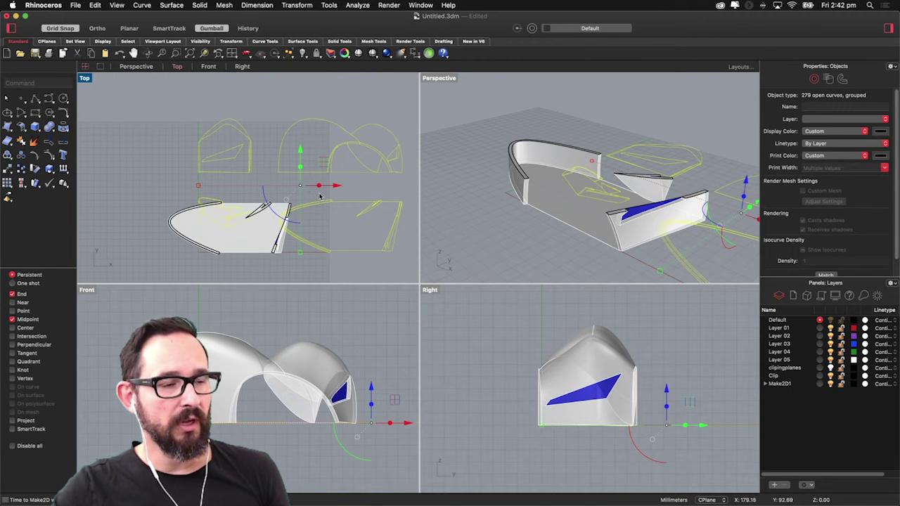
scroll(331, 185, "down", 2)
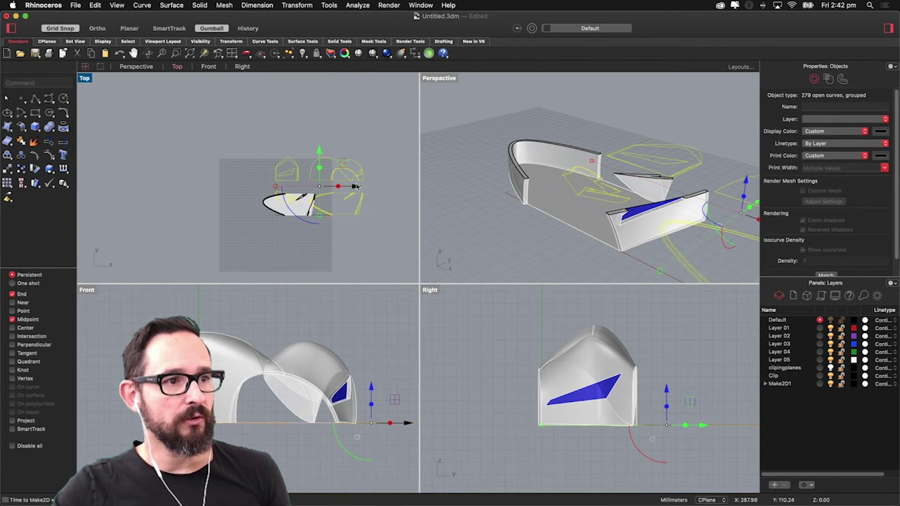
left_click_drag(354, 187, 224, 195)
left_click(166, 225)
Delete the unwanted small perspective drawing
scroll(167, 224, "up", 3)
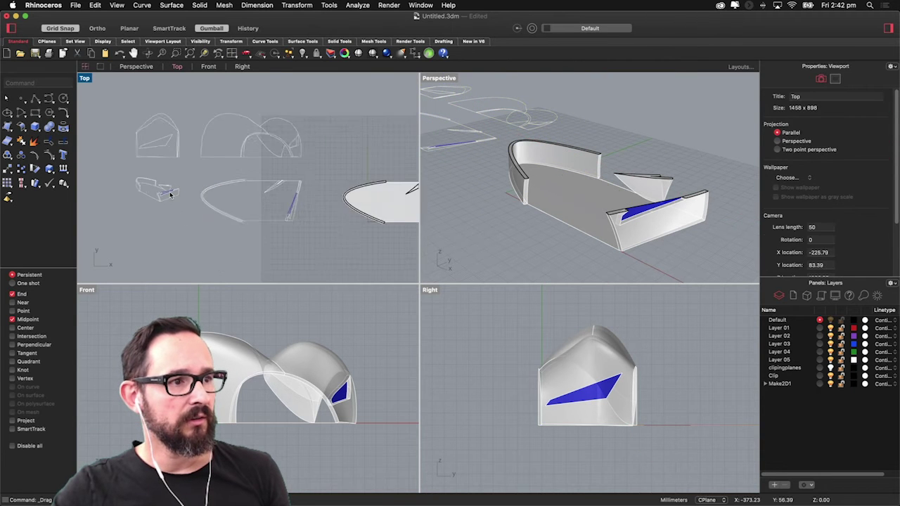
left_click_drag(192, 164, 87, 239)
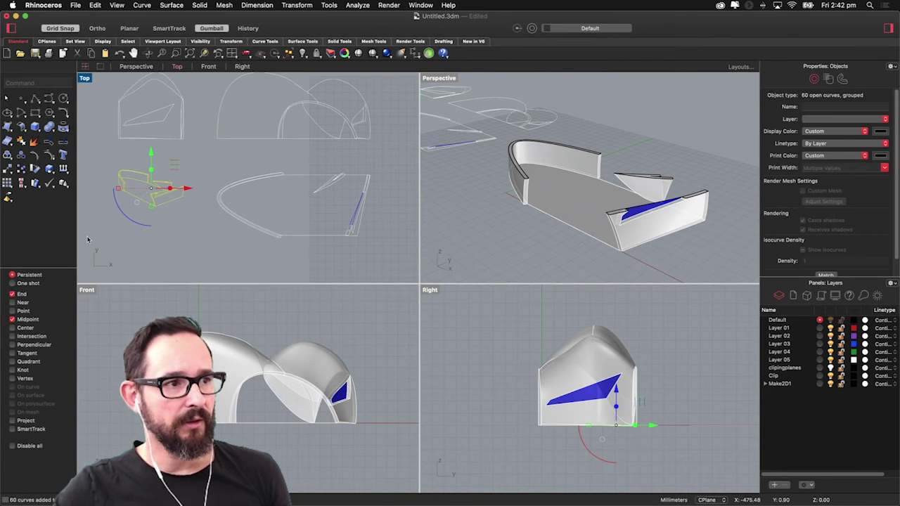
key("Delete")
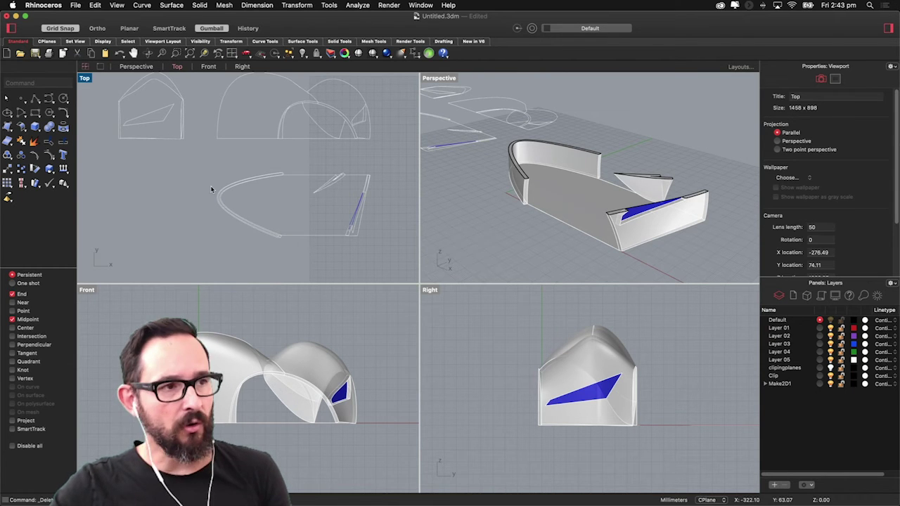
type("Make2D")
key("Return")
key("Escape")
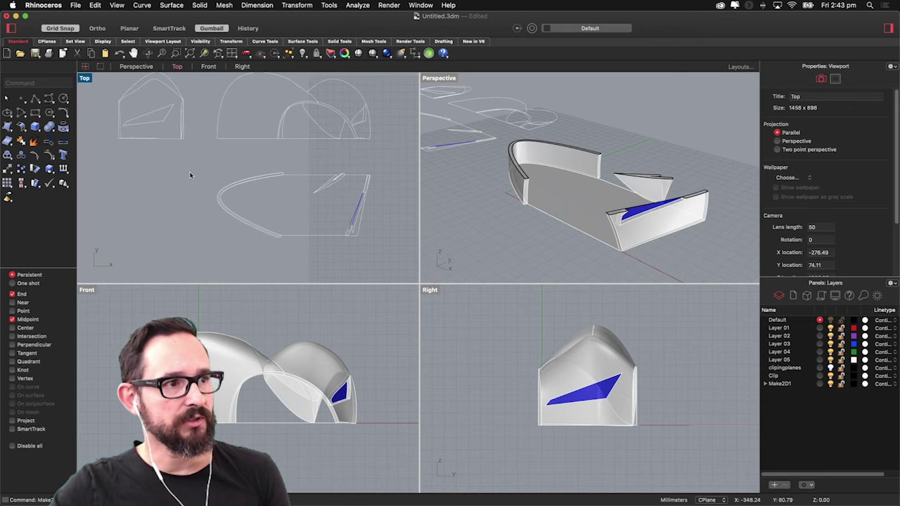
Window-select the remaining orthographic view drawings
scroll(185, 245, "down", 3)
scroll(190, 180, "up", 8)
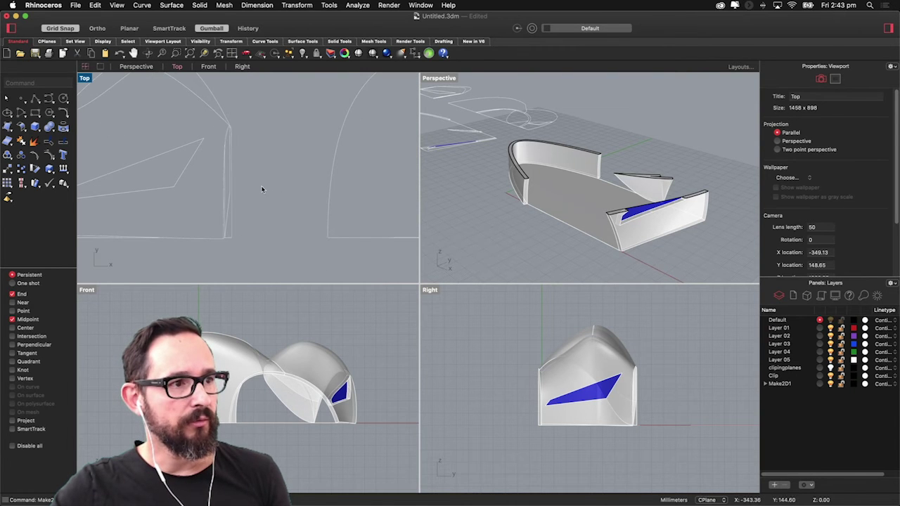
scroll(262, 188, "down", 2)
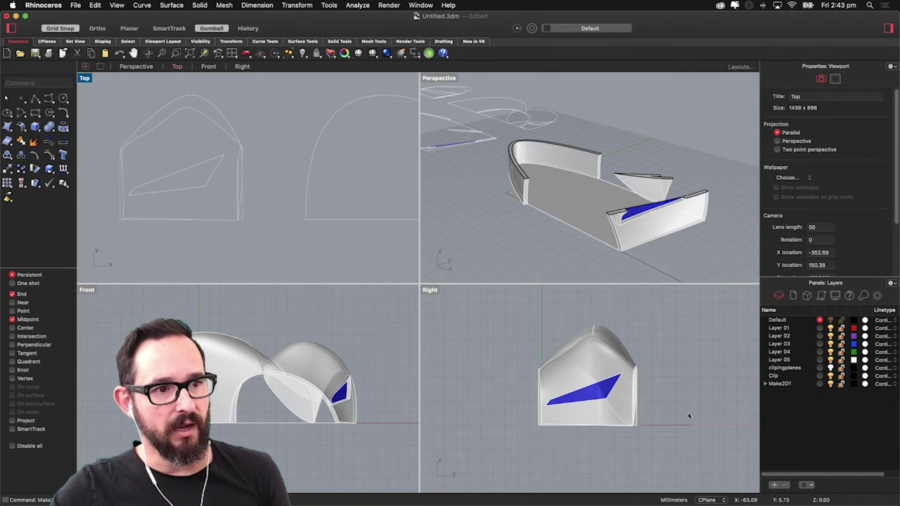
scroll(223, 176, "down", 6)
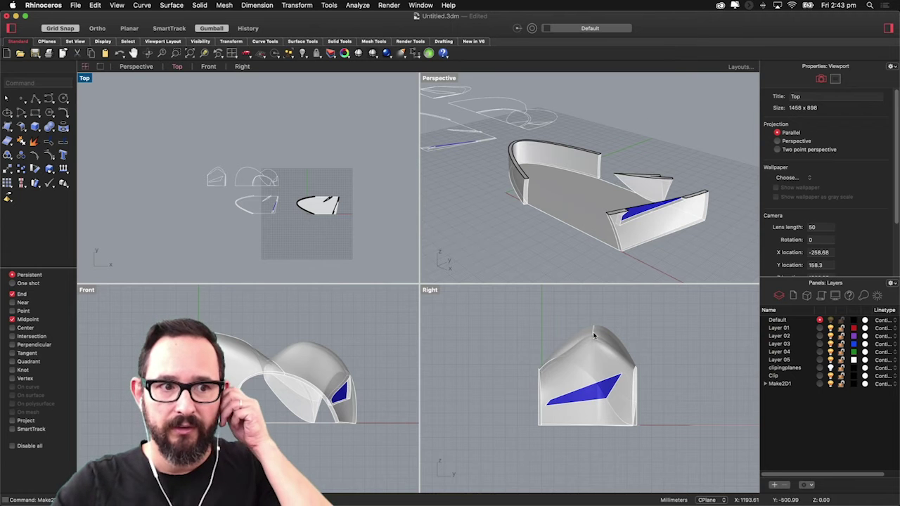
scroll(386, 204, "up", 3)
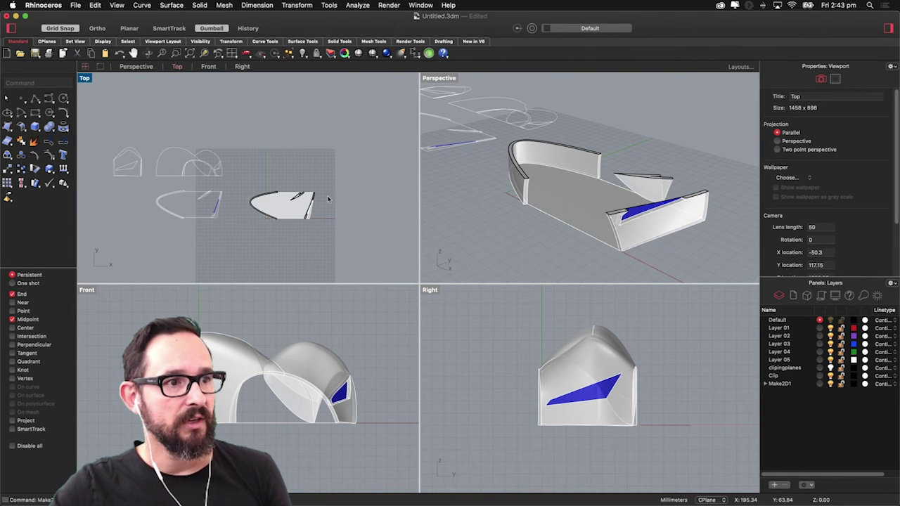
scroll(142, 181, "up", 3)
scroll(267, 190, "down", 3)
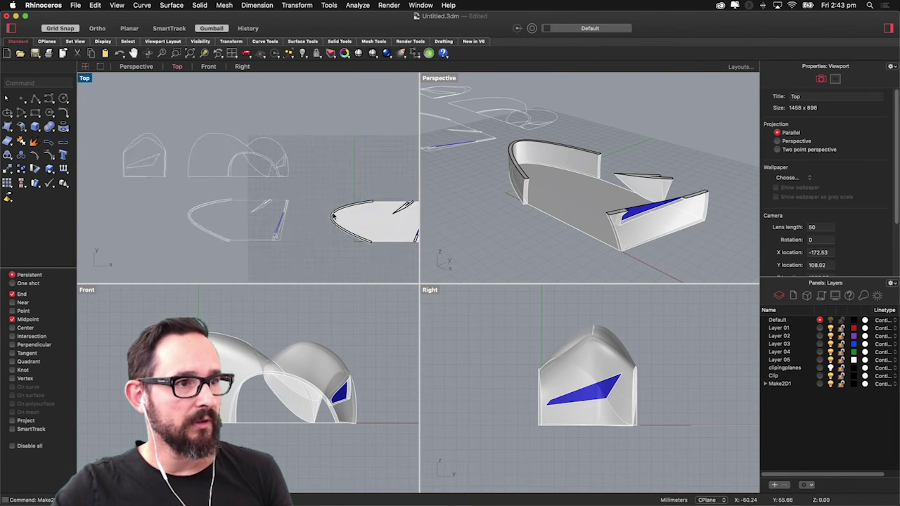
left_click_drag(303, 149, 176, 245)
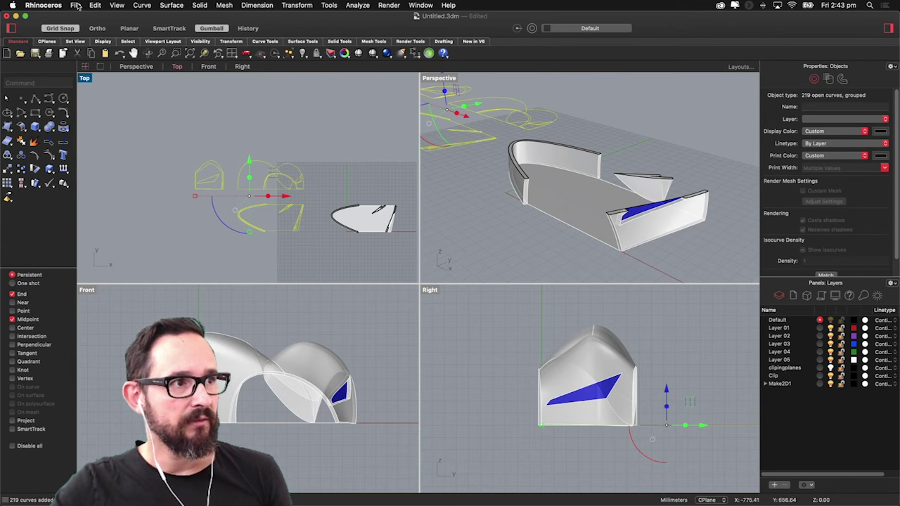
left_click(75, 5)
left_click(105, 176)
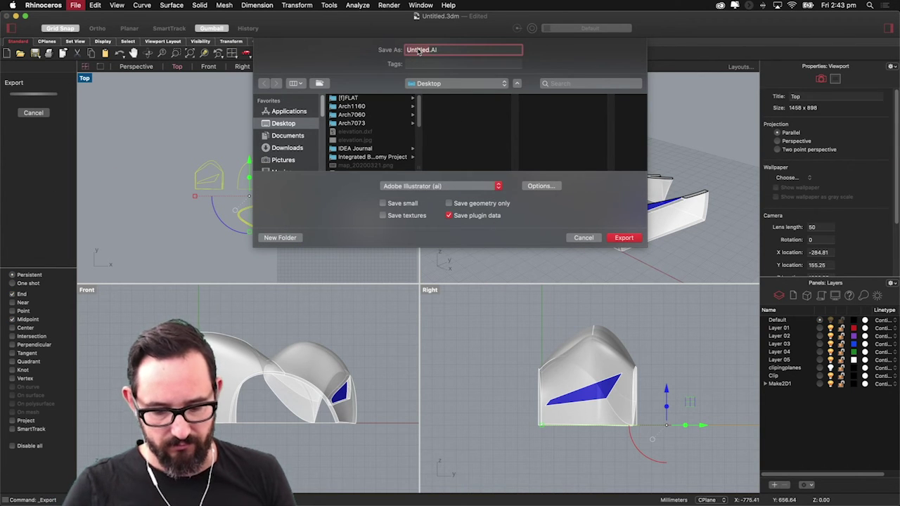
type("ortho")
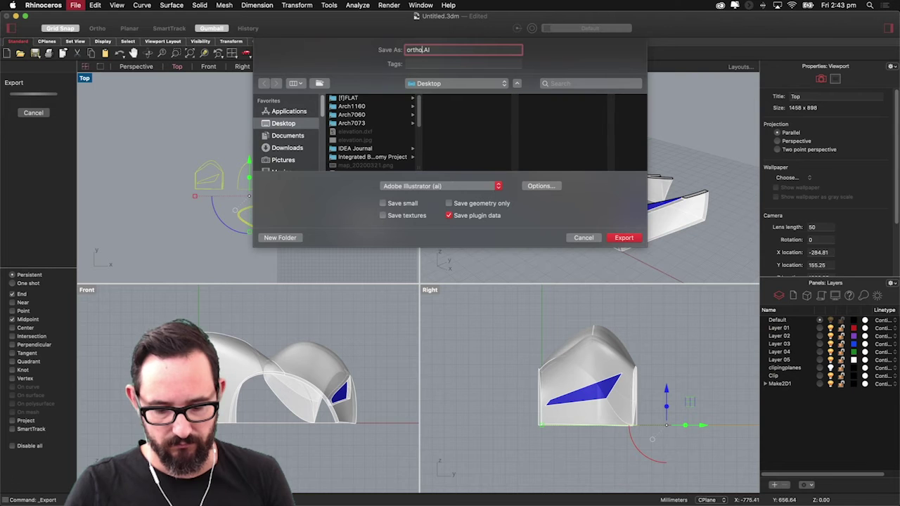
type("gonal ")
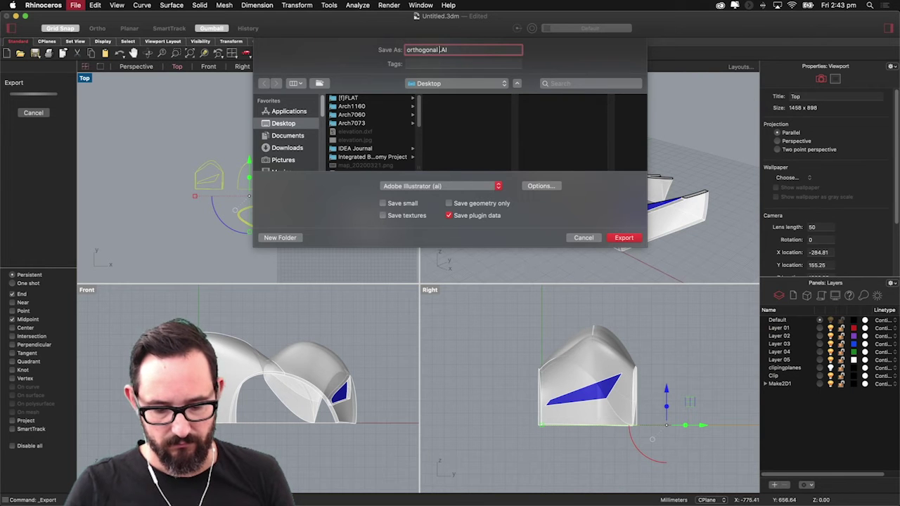
type("drawin")
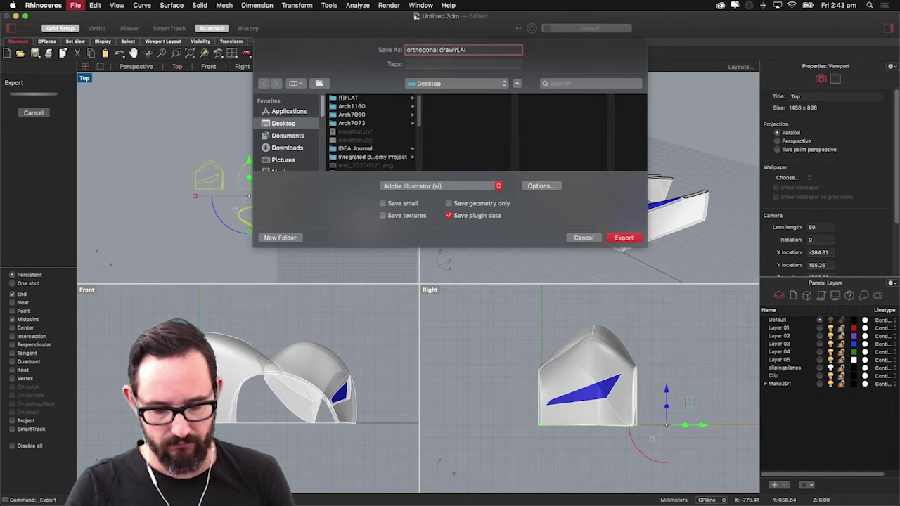
type("gs")
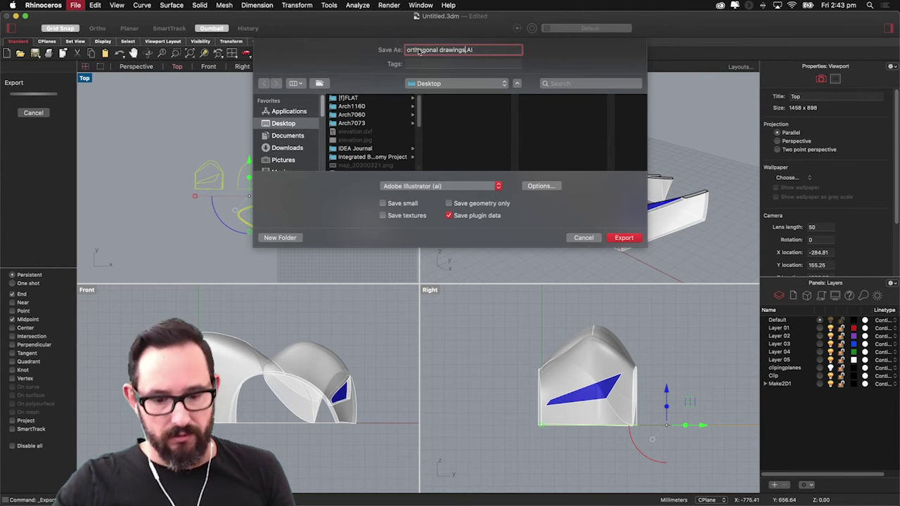
type("01")
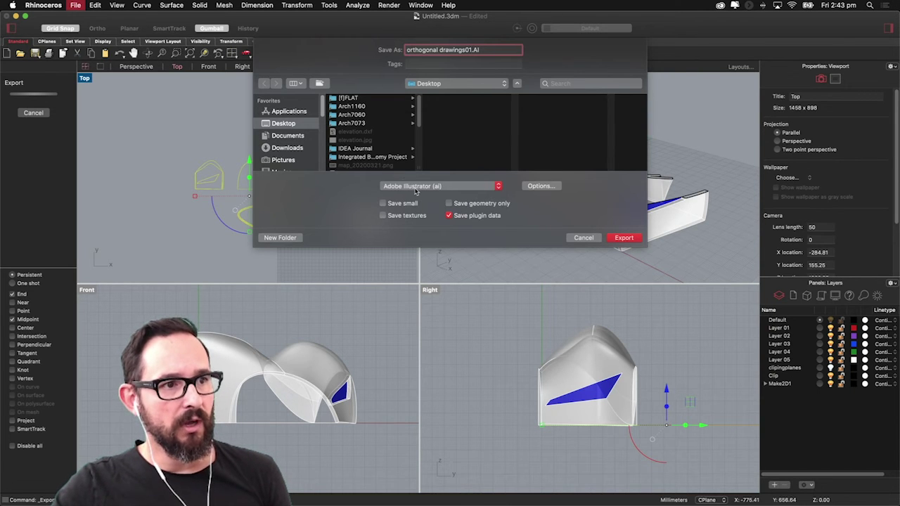
left_click(415, 188)
left_click(416, 187)
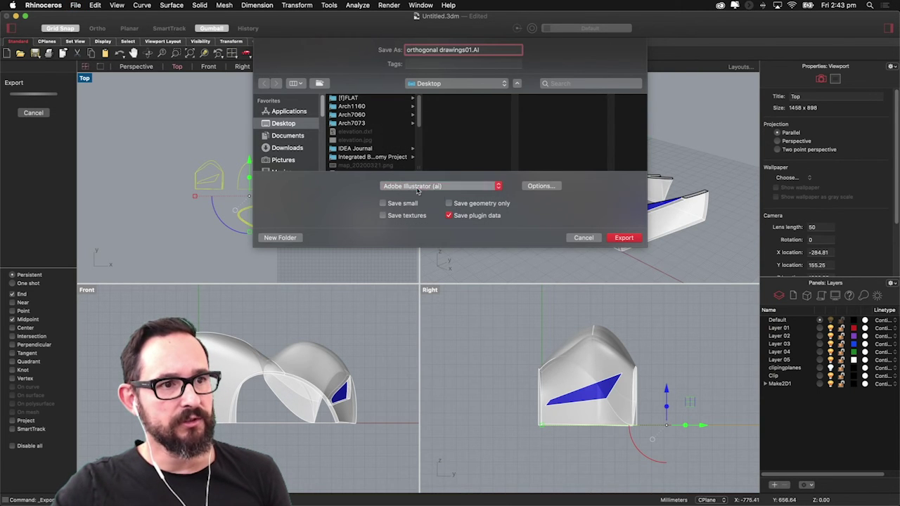
left_click(626, 237)
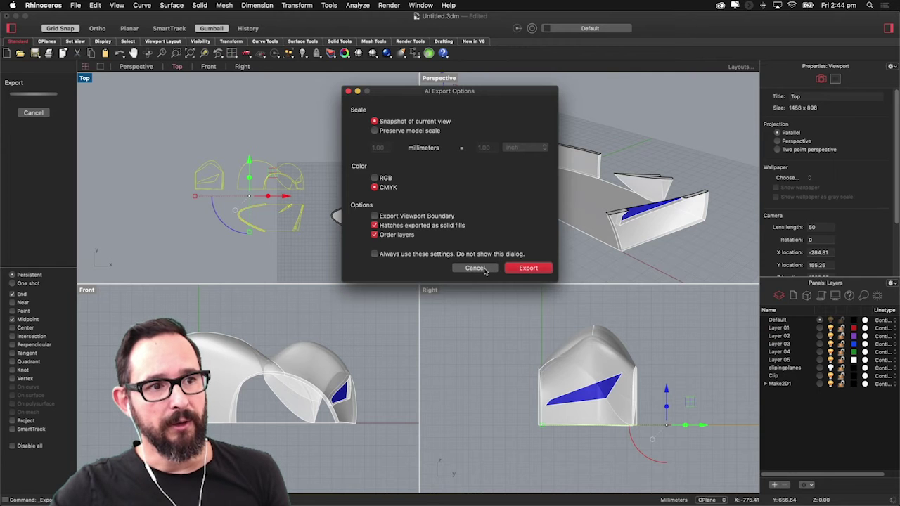
left_click(476, 268)
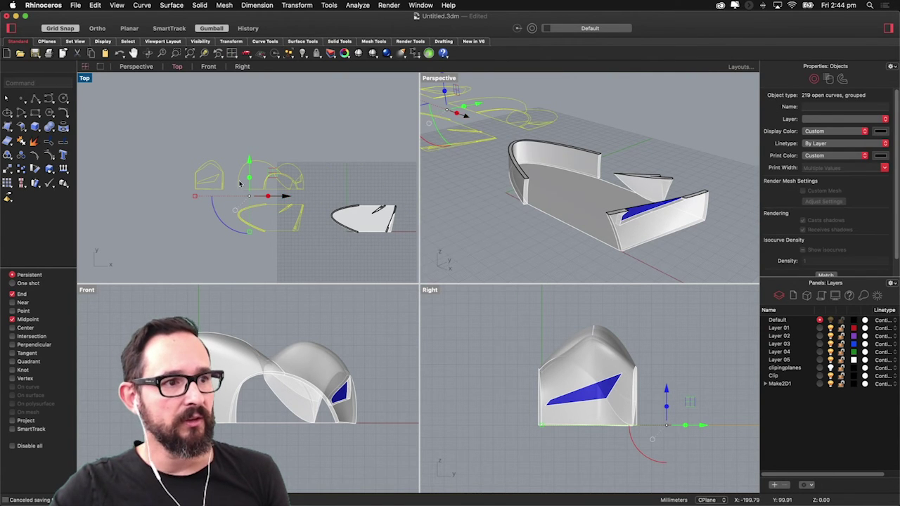
Begin an Illustrator export of the drawing, then cancel it
scroll(279, 225, "up", 2)
scroll(279, 225, "up", 3)
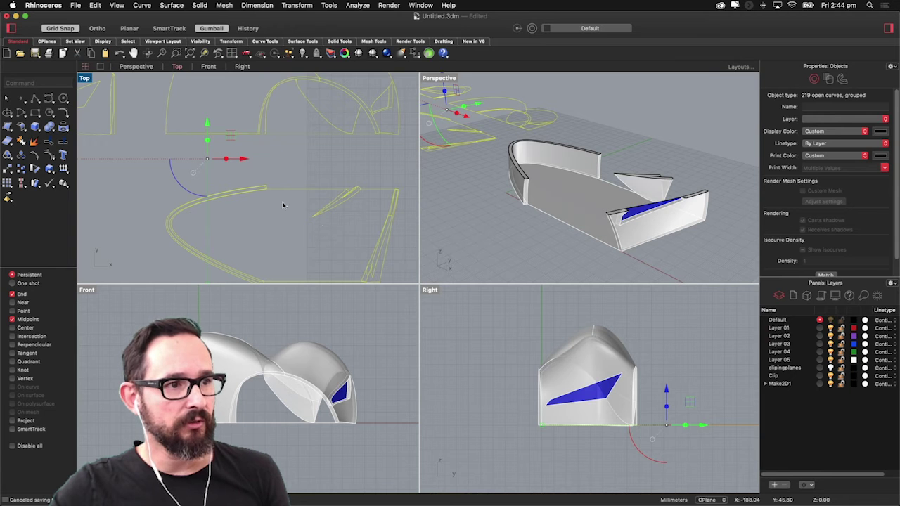
key("Return")
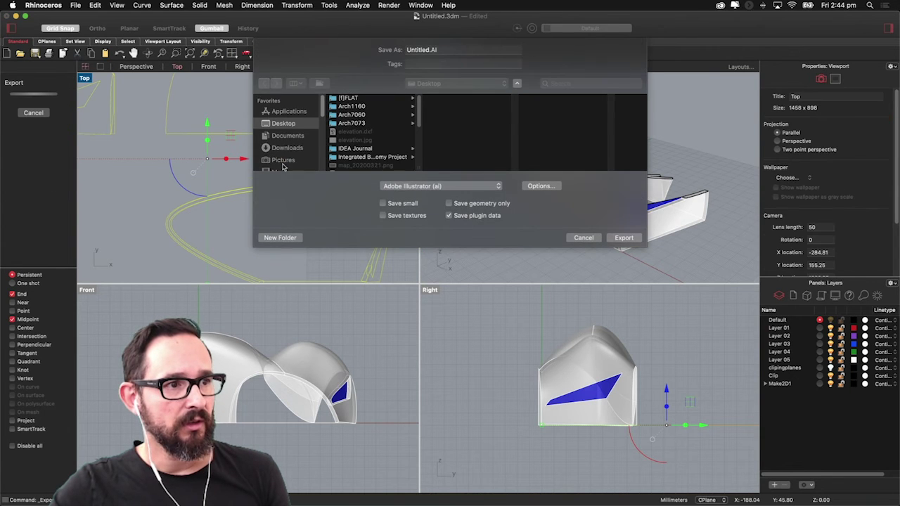
left_click(583, 237)
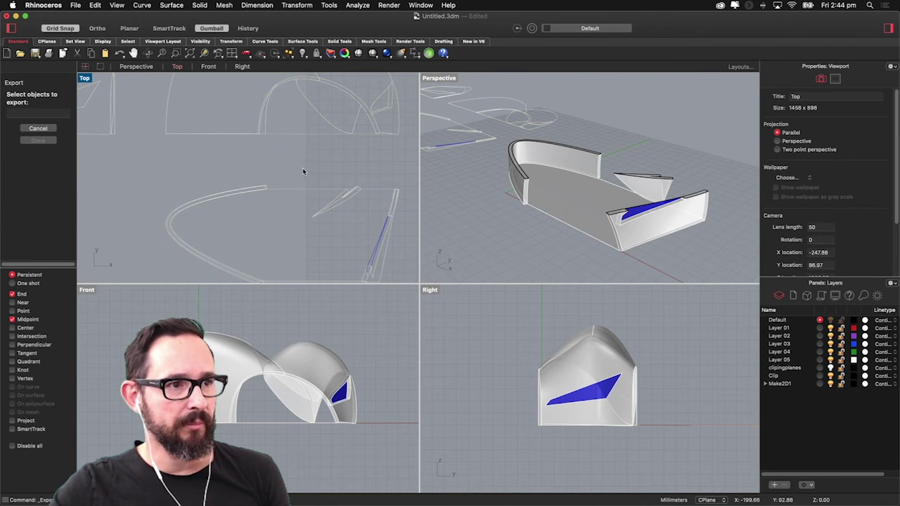
key("Return")
scroll(296, 169, "right", 3)
scroll(295, 169, "down", 2)
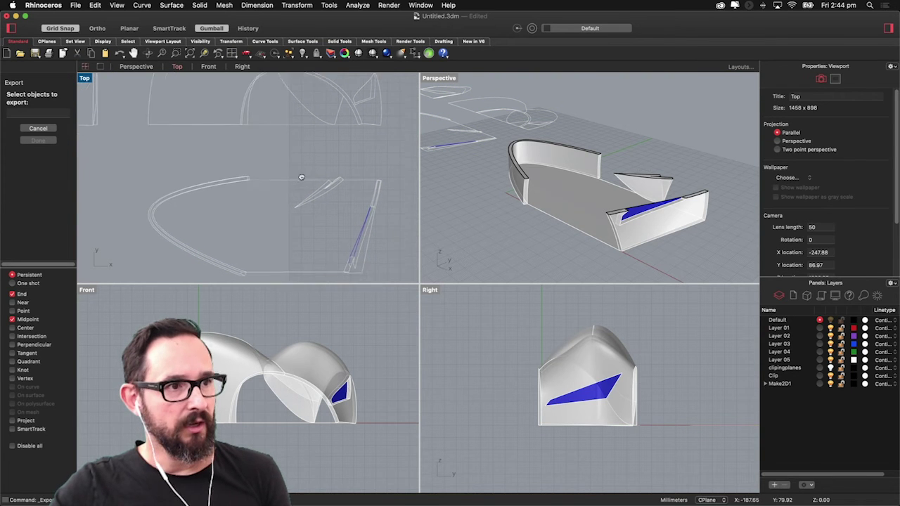
scroll(290, 163, "up", 2)
scroll(225, 219, "up", 2)
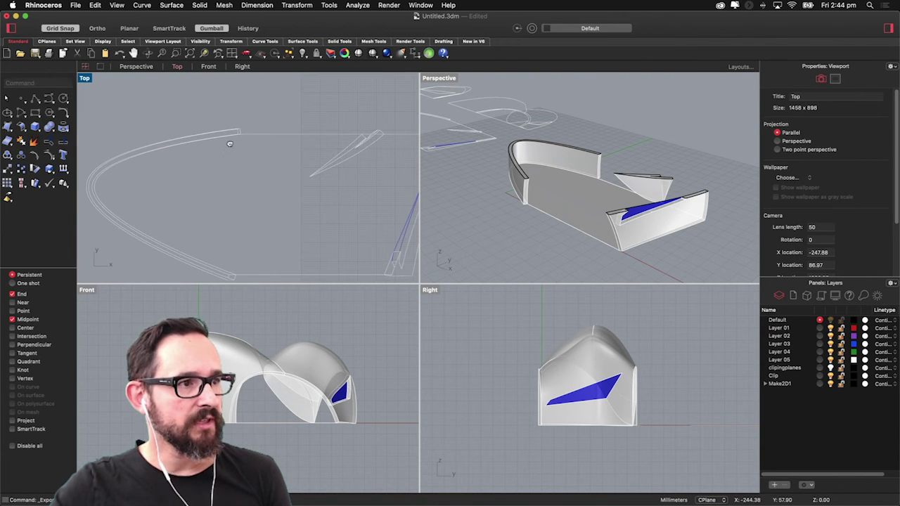
scroll(229, 146, "up", 2)
key("Escape")
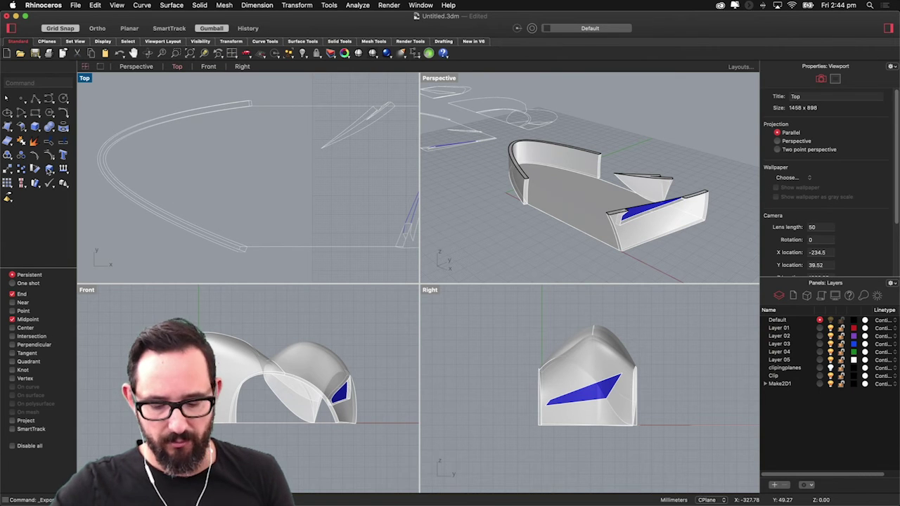
Start Hatch and window-select the Top view section curves as boundaries
type("Hatch")
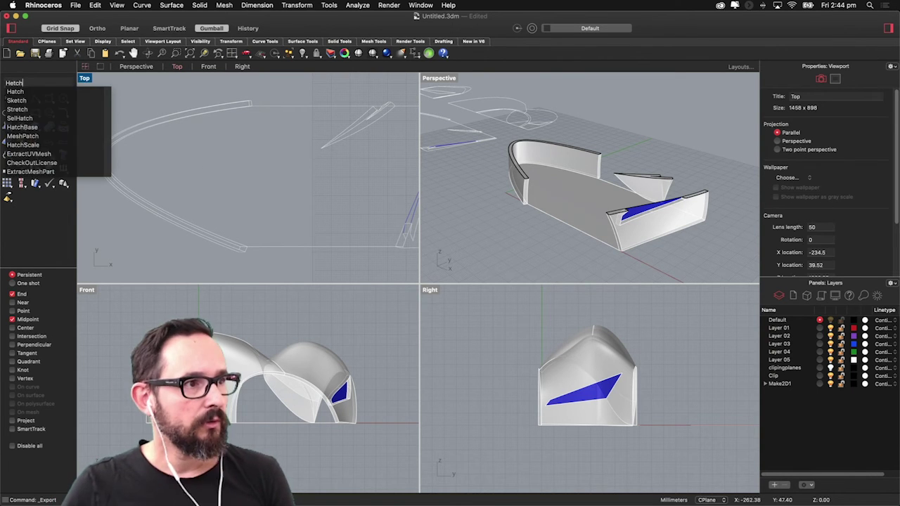
key("Return")
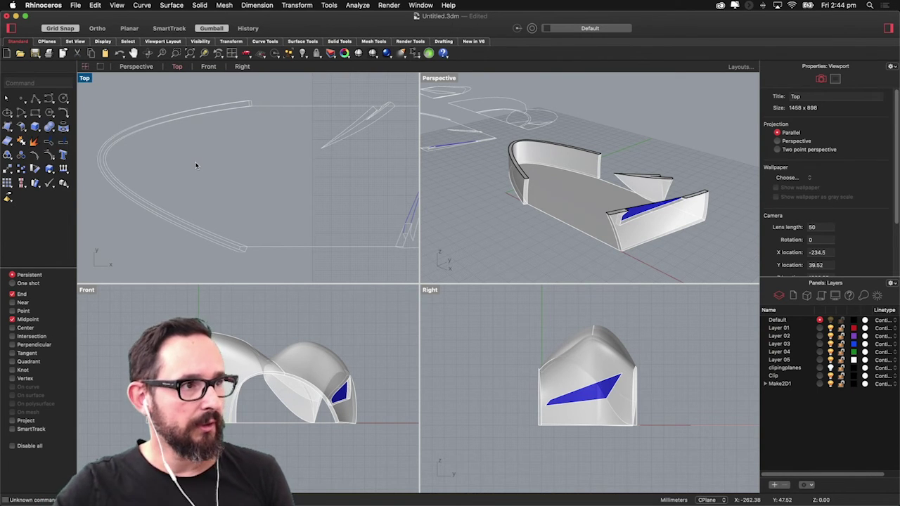
type("Trim")
key("Escape")
type("Hatch")
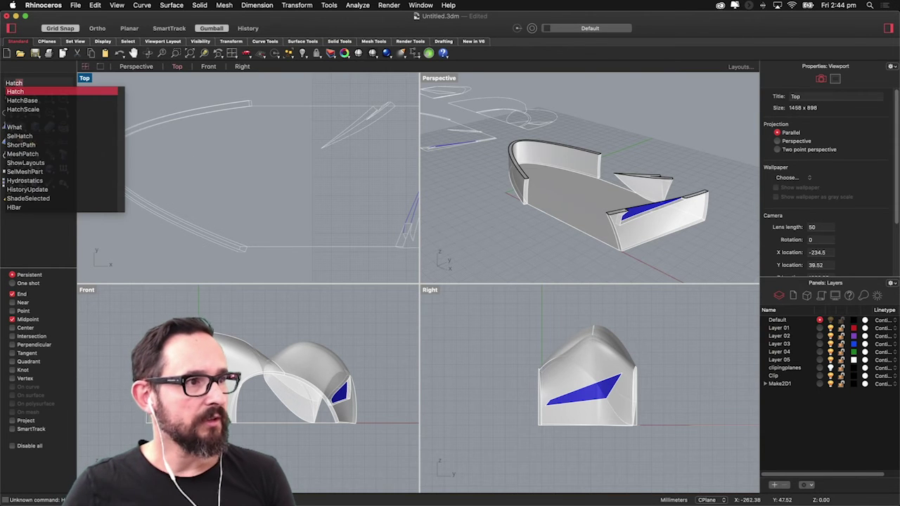
key("Return")
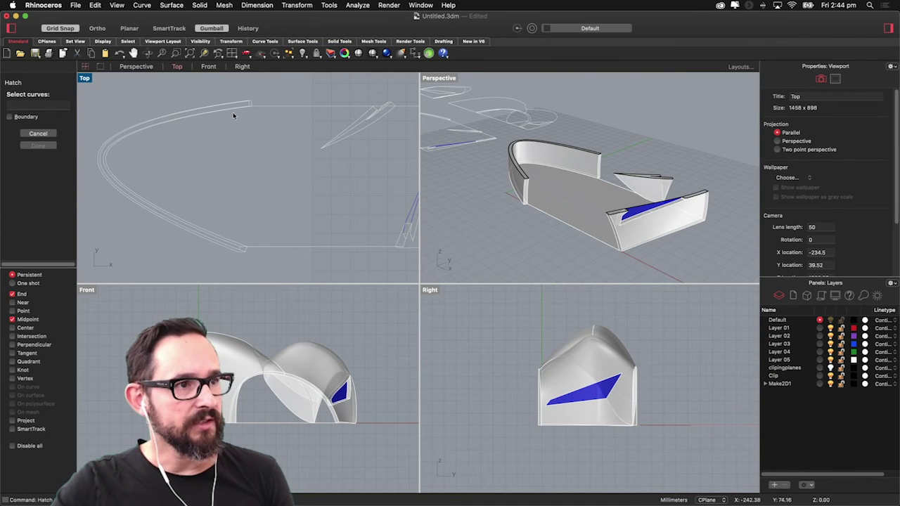
scroll(232, 112, "down", 2)
left_click_drag(138, 88, 389, 239)
key("Return")
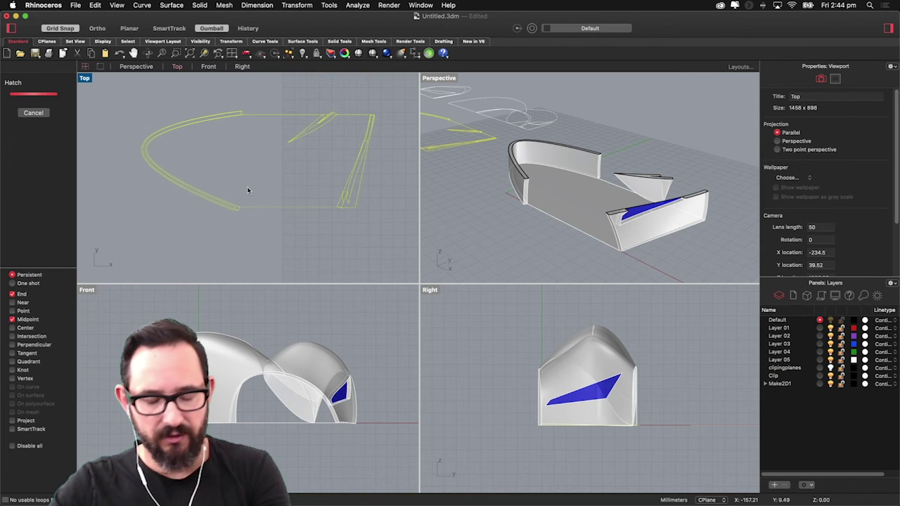
Fill the long curved wall strip with a solid hatch, keeping a boundary curve
scroll(197, 115, "up", 3)
scroll(195, 126, "up", 2)
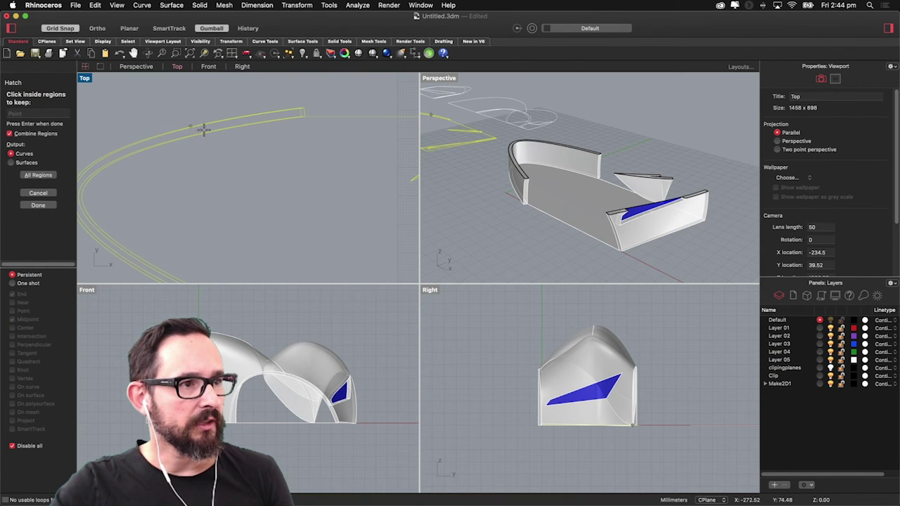
scroll(297, 110, "up", 3)
scroll(303, 110, "up", 2)
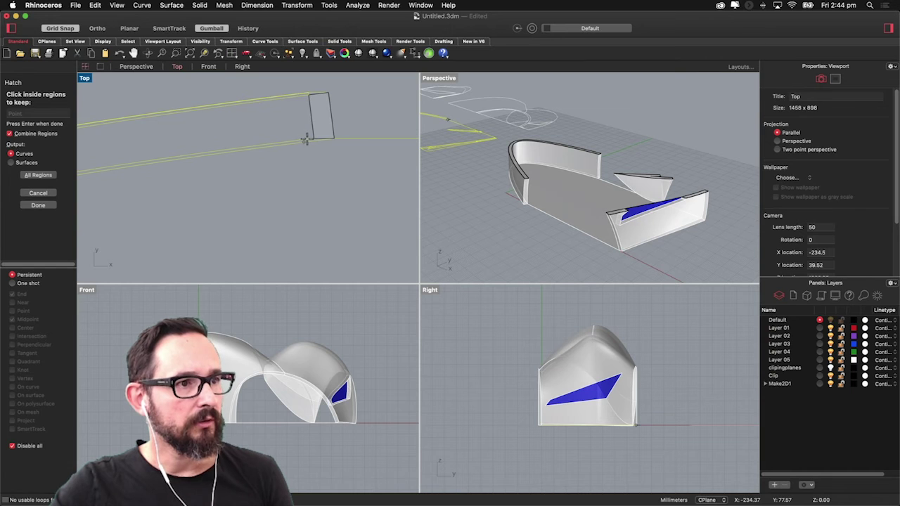
scroll(305, 140, "up", 3)
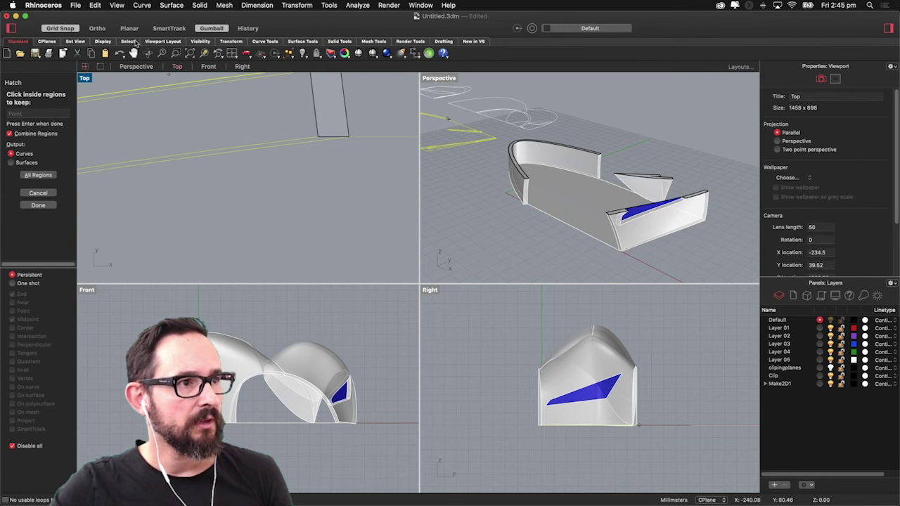
scroll(257, 105, "down", 2)
left_click(291, 136)
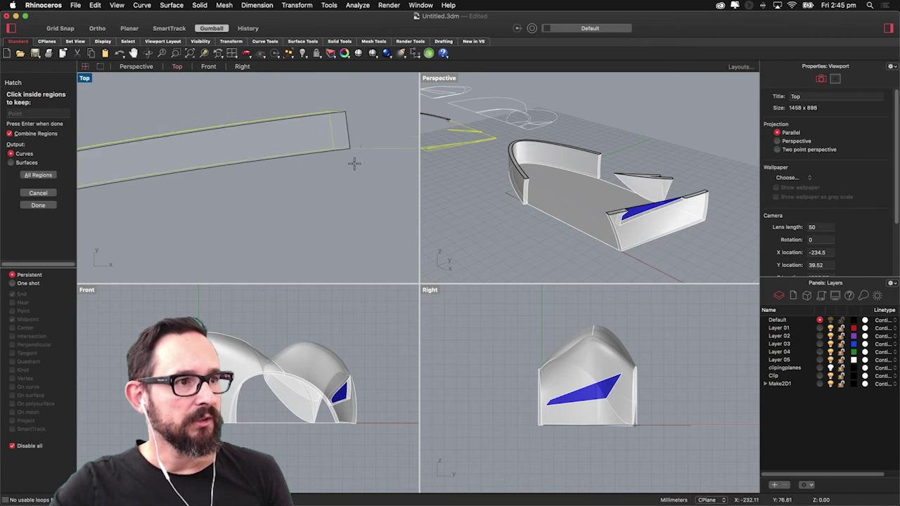
scroll(354, 164, "down", 4)
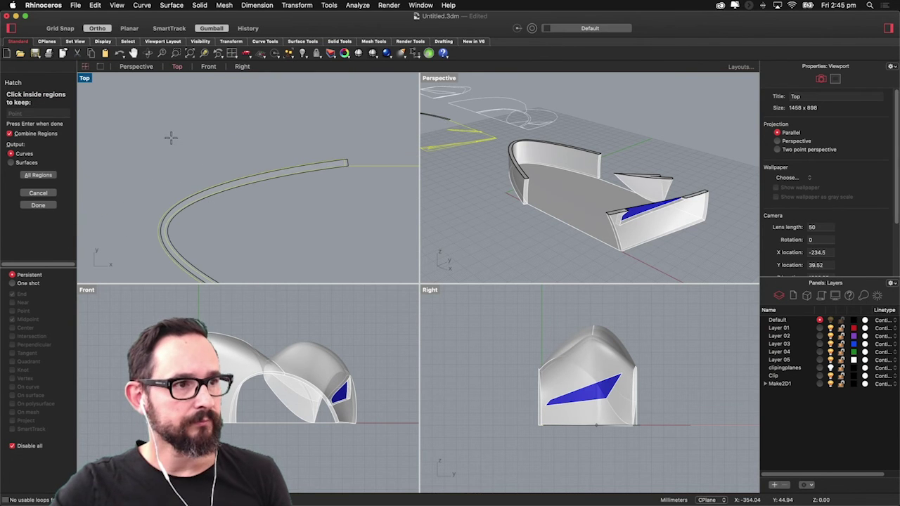
key("F8")
scroll(225, 171, "down", 2)
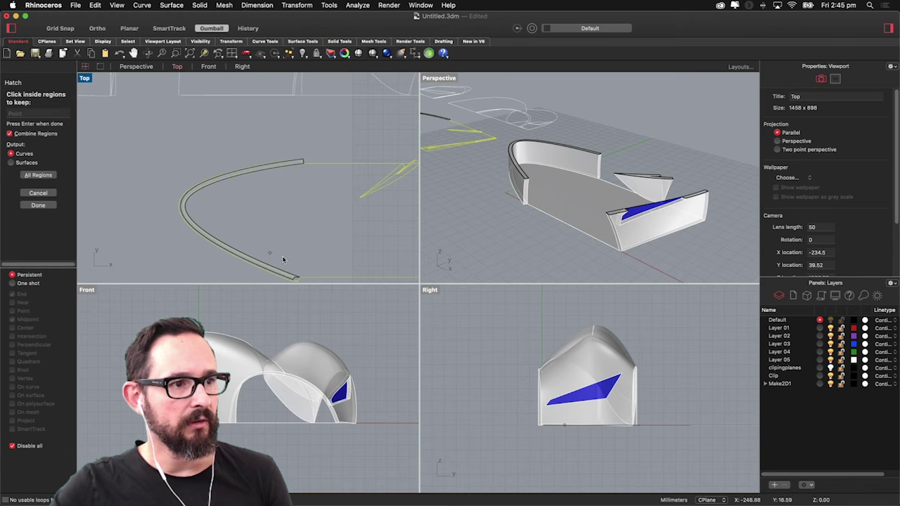
key("Return")
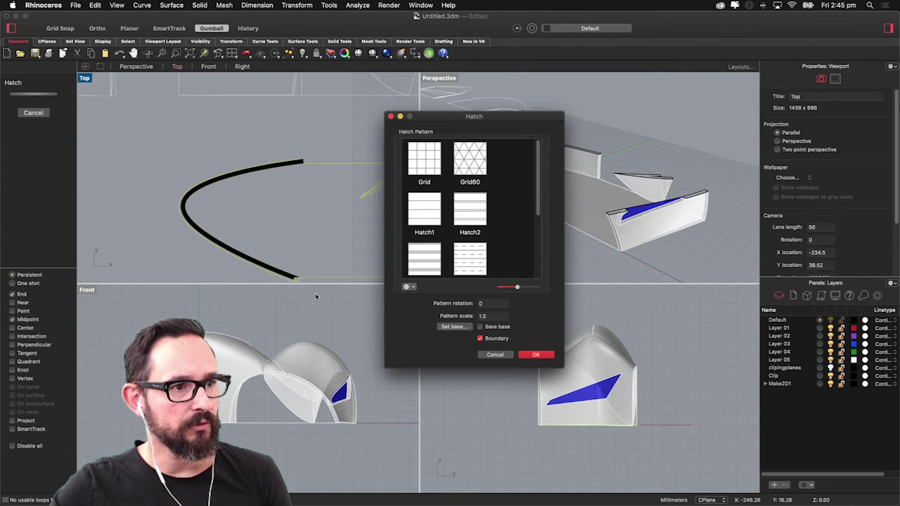
left_click(478, 339)
left_click(532, 354)
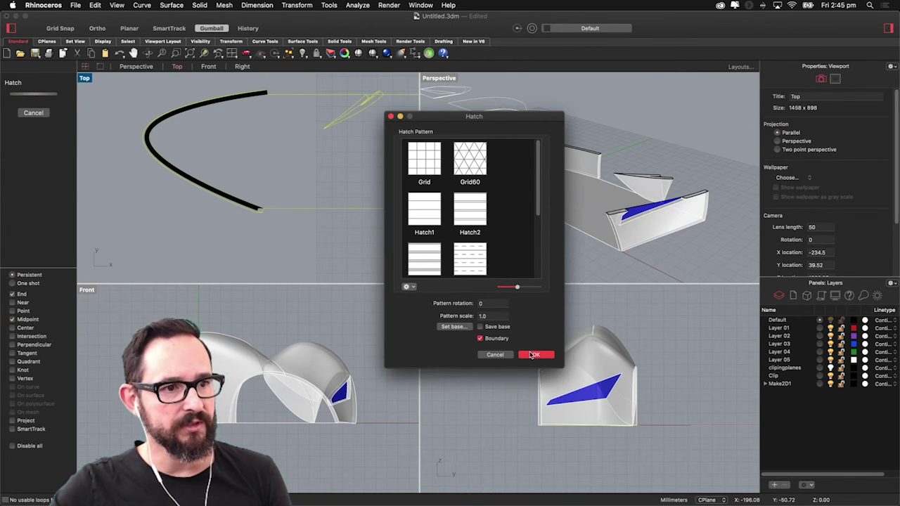
scroll(362, 232, "up", 2)
scroll(246, 216, "up", 5)
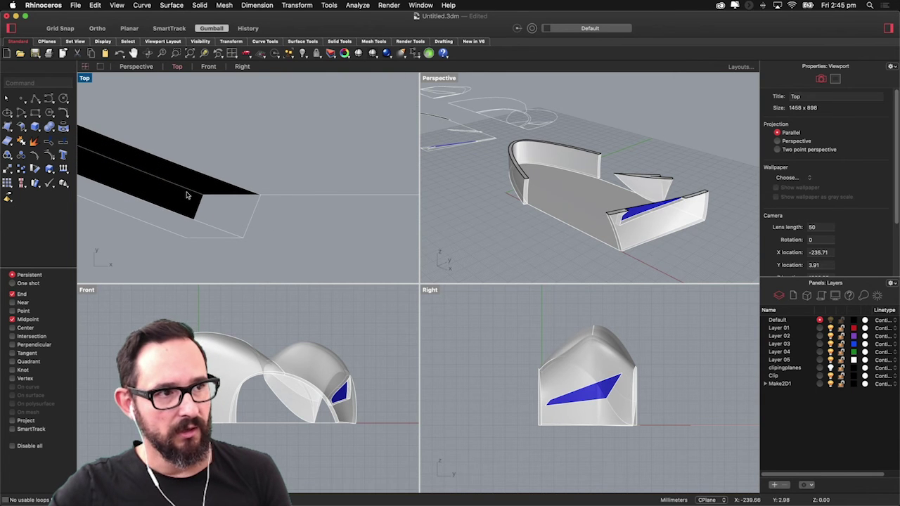
Inspect the new black hatch and the grouped section curves Group07, then clear the selection
left_click(187, 189)
left_click(223, 203)
key("Escape")
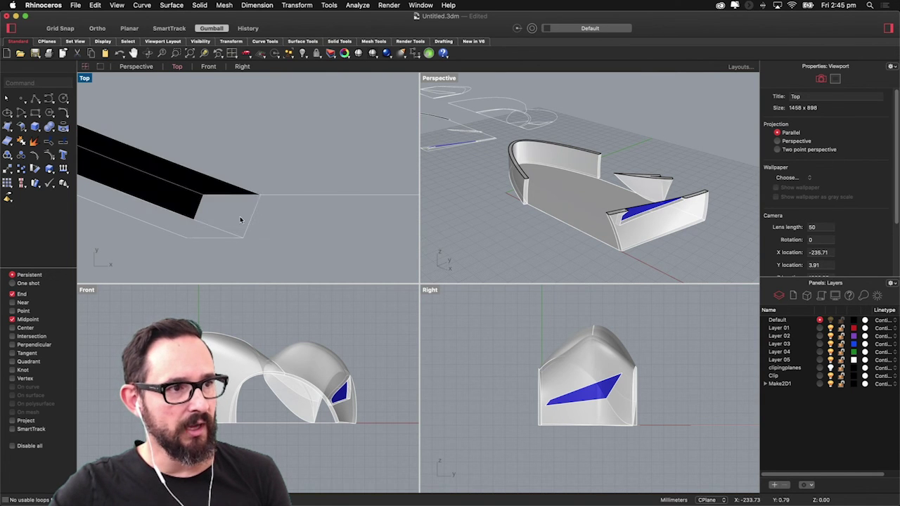
left_click(185, 192)
left_click(225, 212)
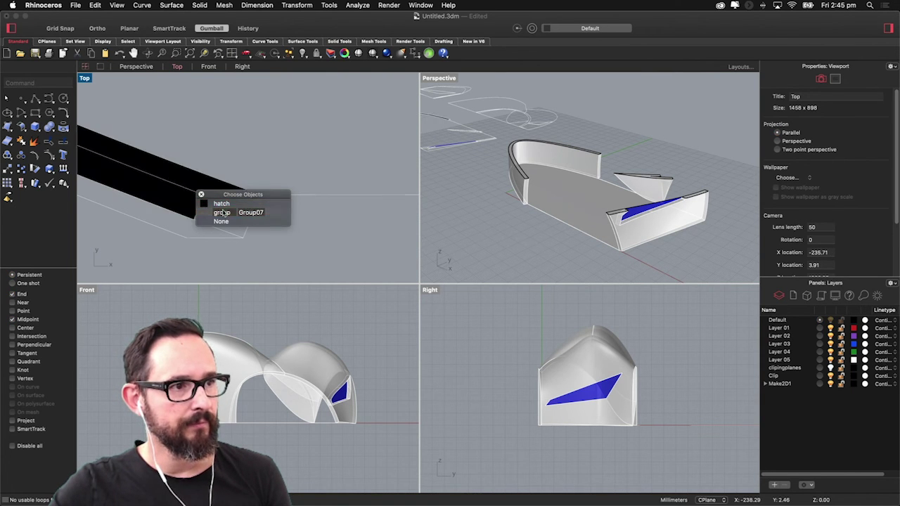
key("Escape")
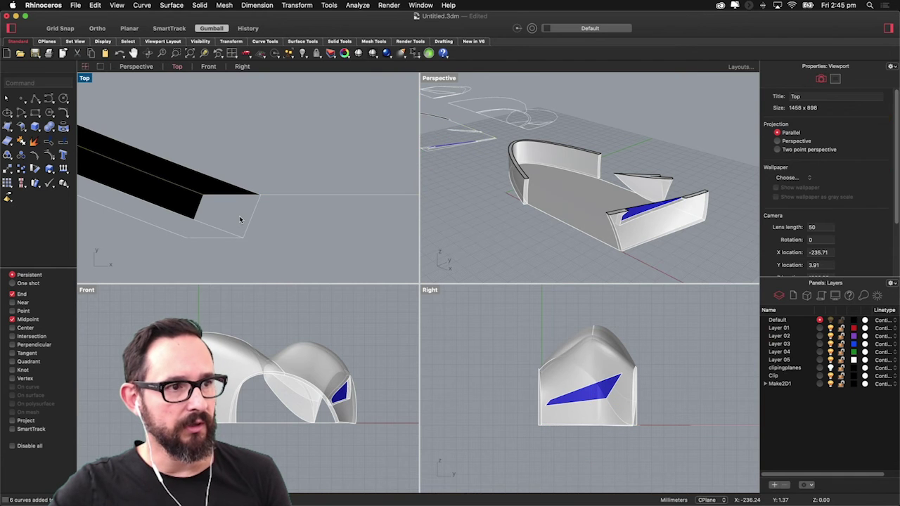
Restart Hatch, maximize the Top view, and crossing-select the section-cut curves as boundaries
type("Hatch")
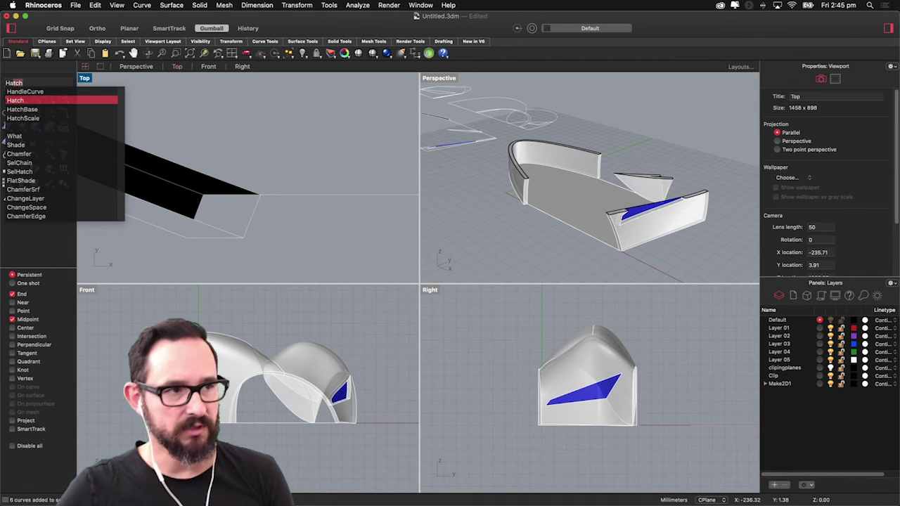
key("Return")
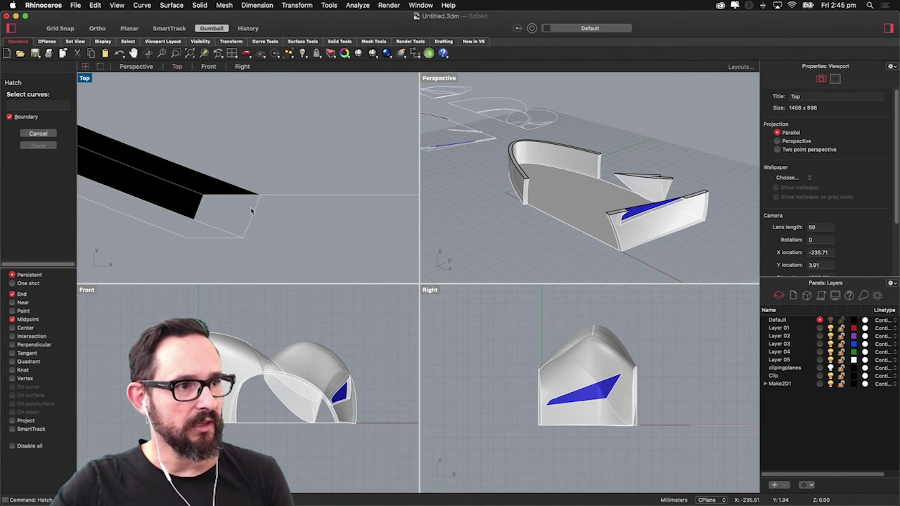
scroll(238, 214, "down", 10)
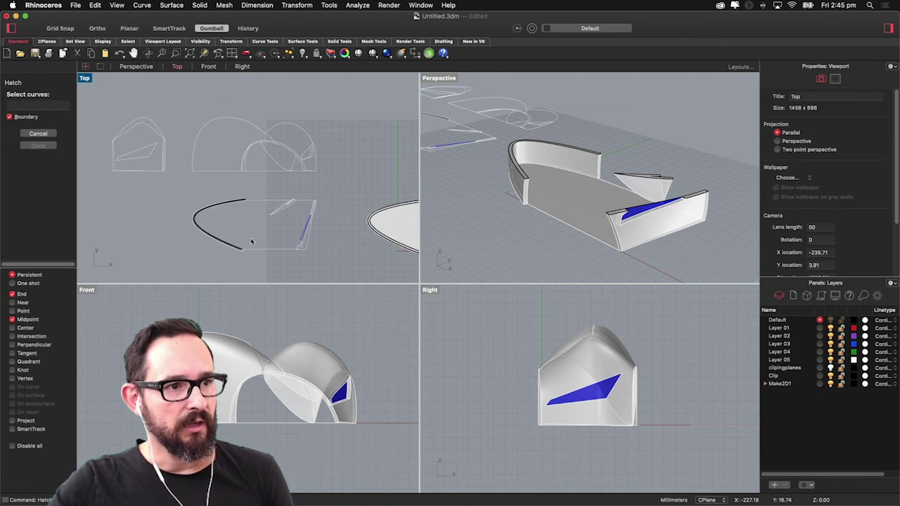
key("Escape")
key("Return")
key("Escape")
scroll(219, 211, "left", 5)
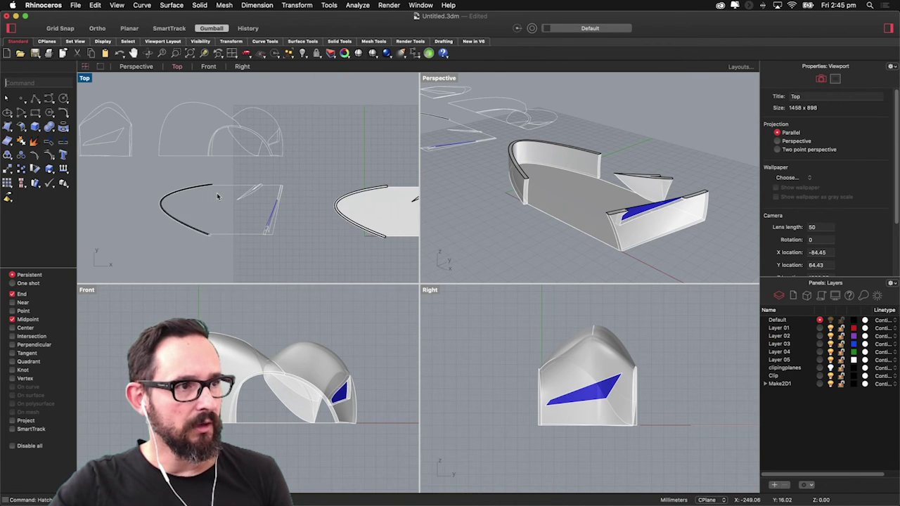
key("Return")
double_click(83, 78)
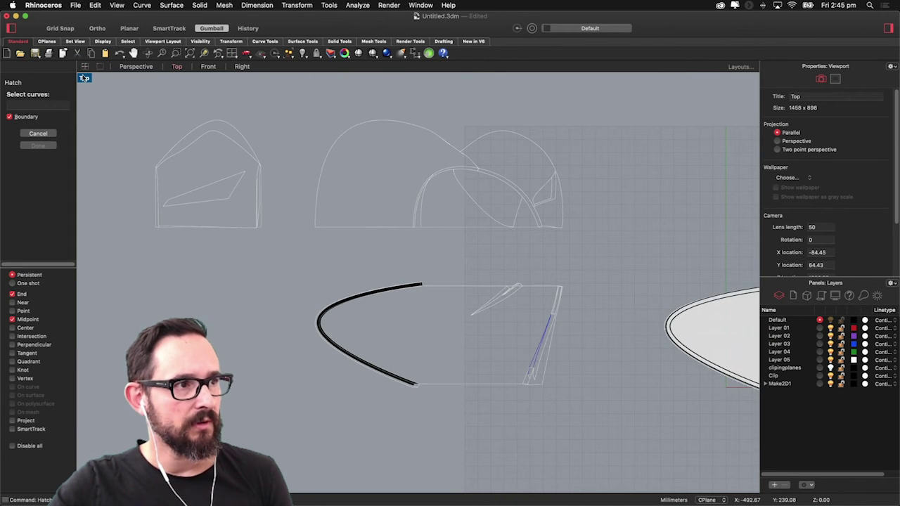
scroll(552, 391, "up", 3)
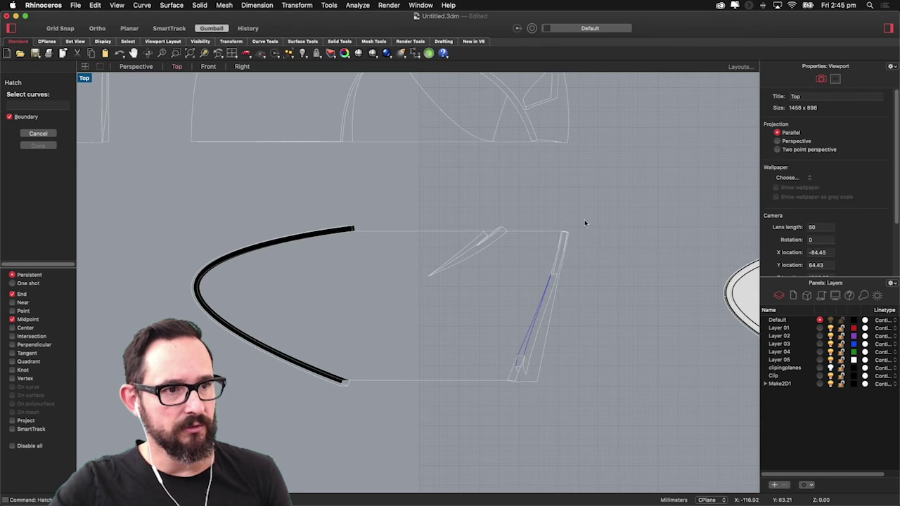
left_click_drag(316, 417, 315, 413)
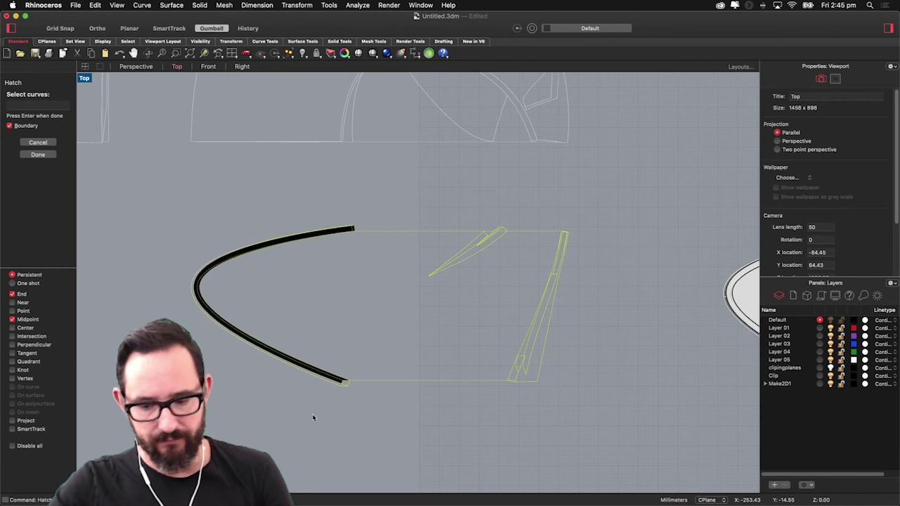
Finish the boundary selection and pick the wedge region, including its tip, to keep
key("Return")
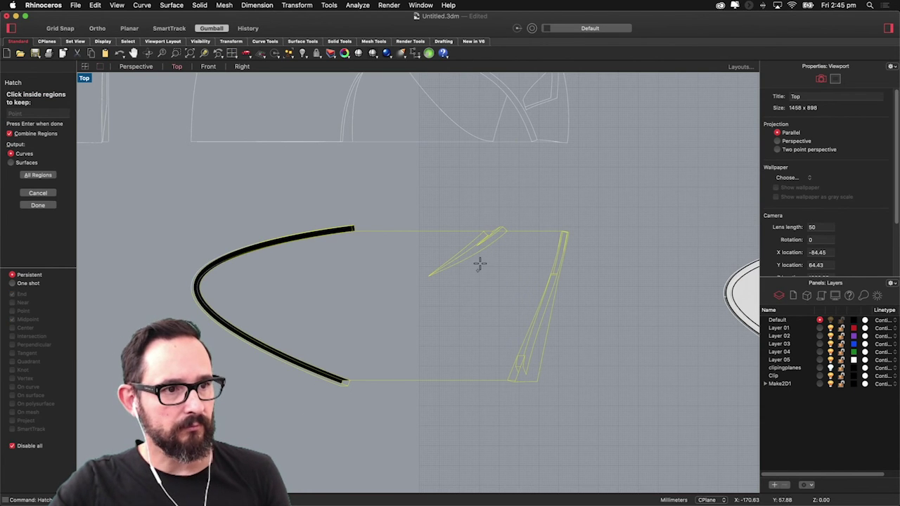
scroll(343, 372, "up", 5)
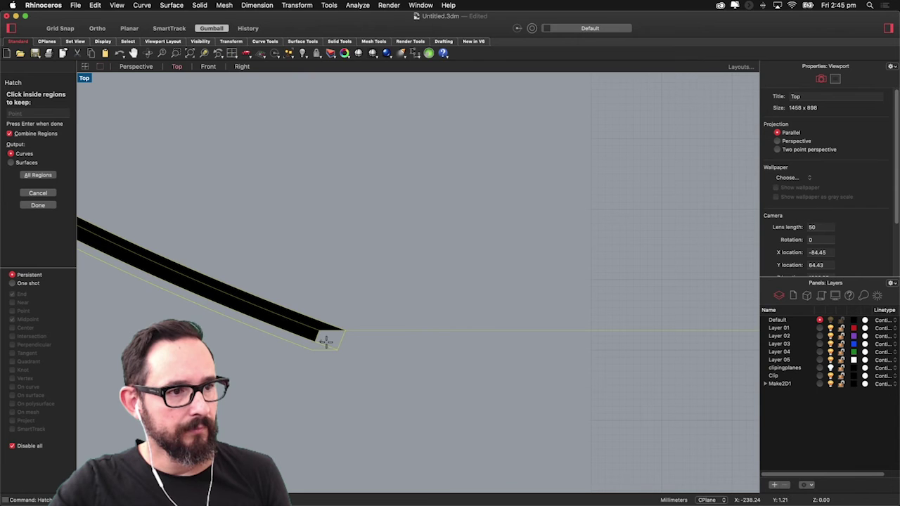
scroll(288, 356, "down", 6)
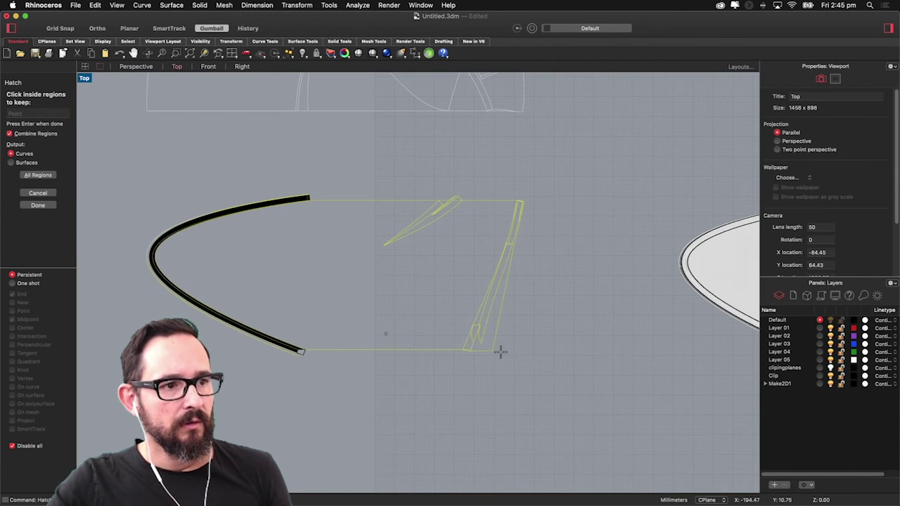
scroll(484, 245, "up", 5)
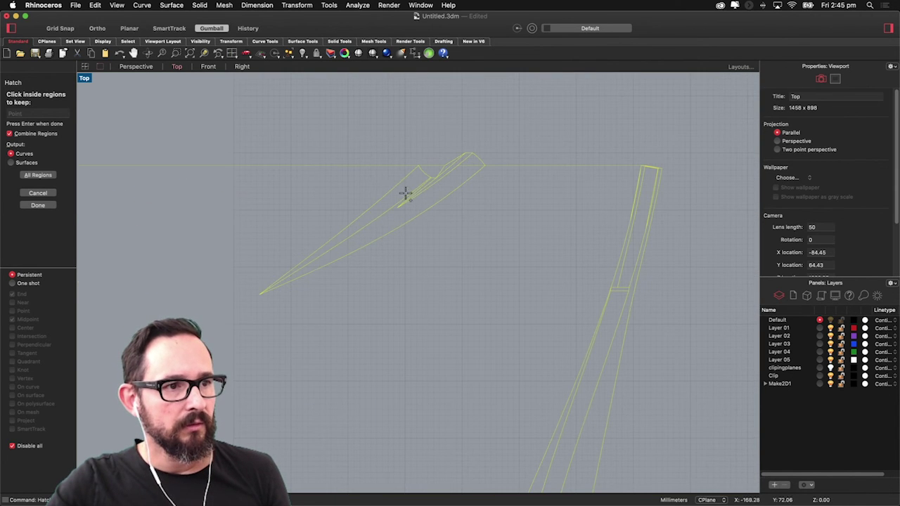
left_click(379, 220)
left_click(382, 218)
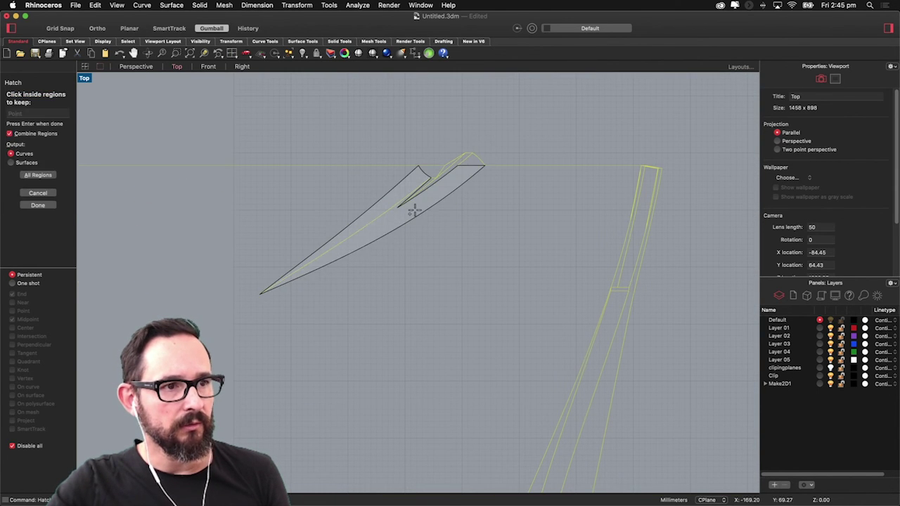
left_click(473, 163)
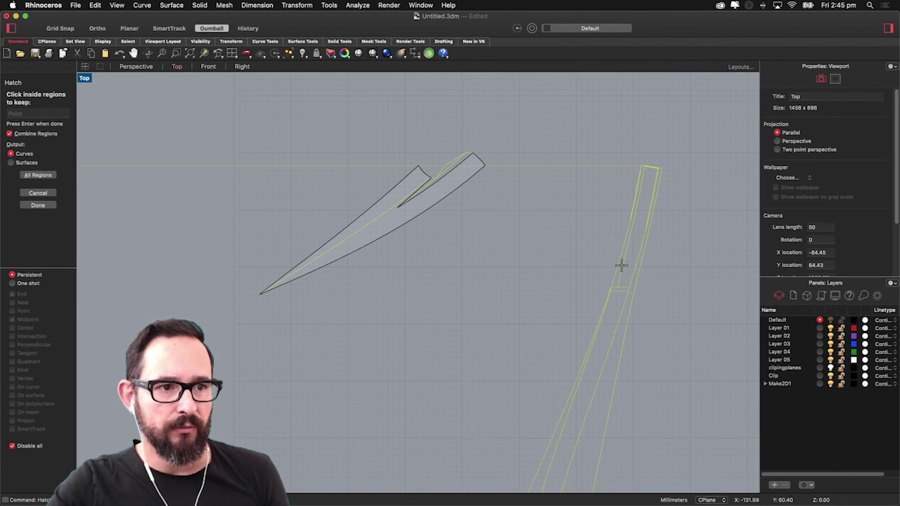
Add the right curved strip, small quadrilateral and lower strip, then apply the solid black pattern
scroll(621, 265, "up", 2)
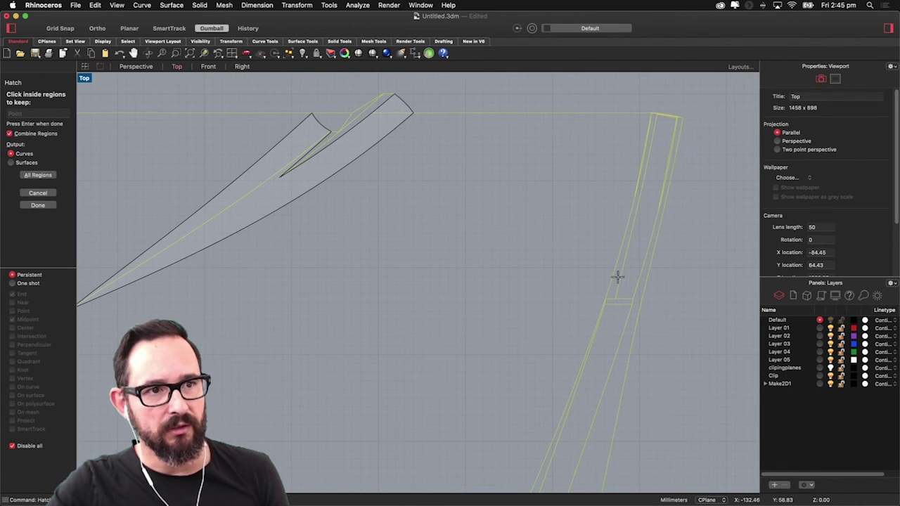
left_click(614, 284)
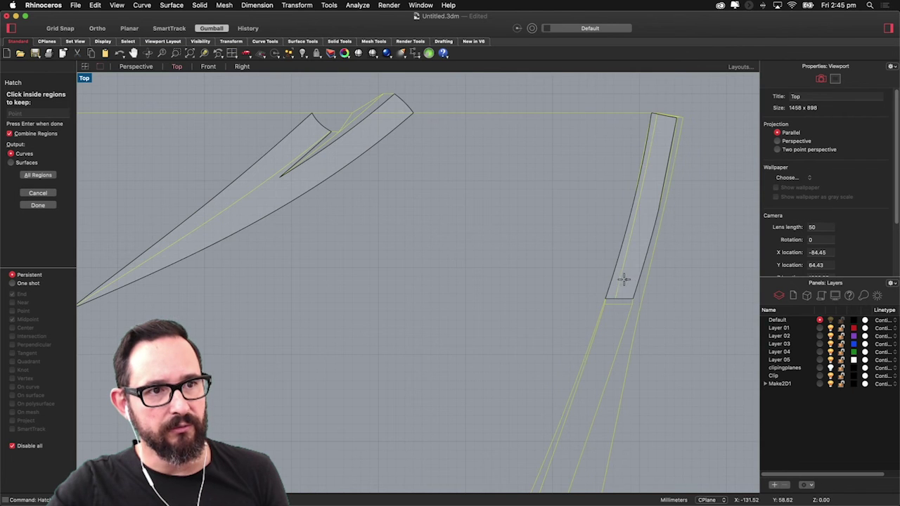
scroll(619, 223, "down", 2)
scroll(554, 310, "down", 2)
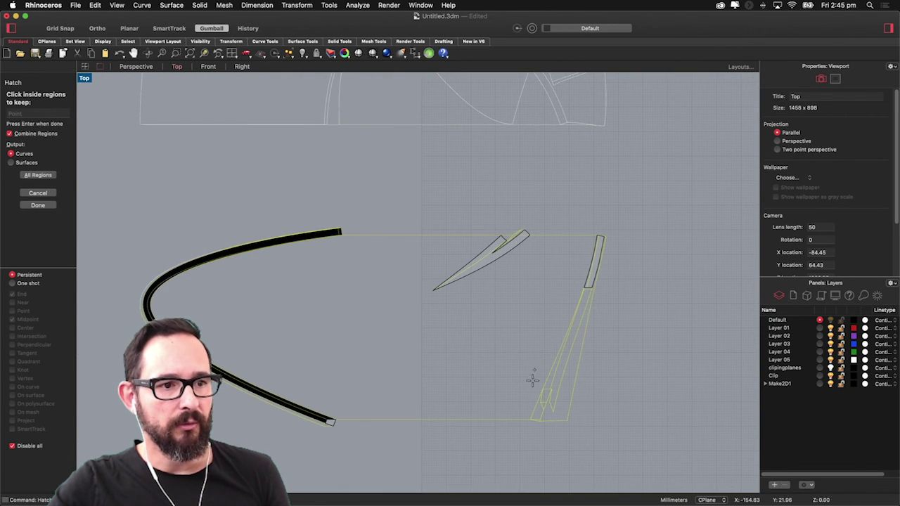
scroll(535, 385, "up", 3)
left_click(554, 394)
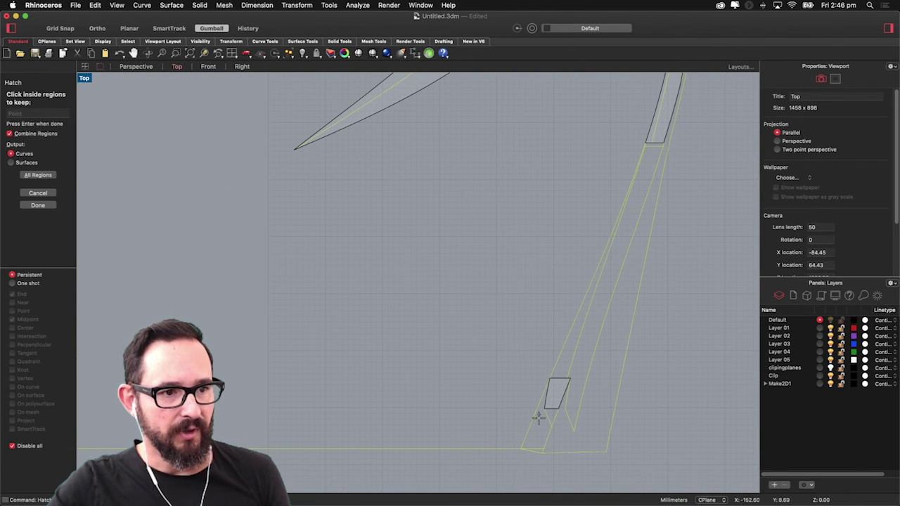
left_click(539, 443)
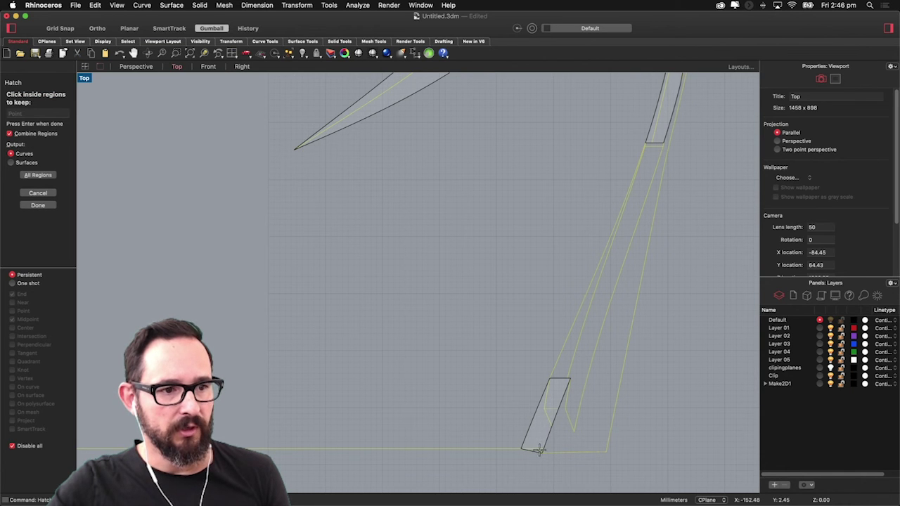
scroll(542, 355, "down", 3)
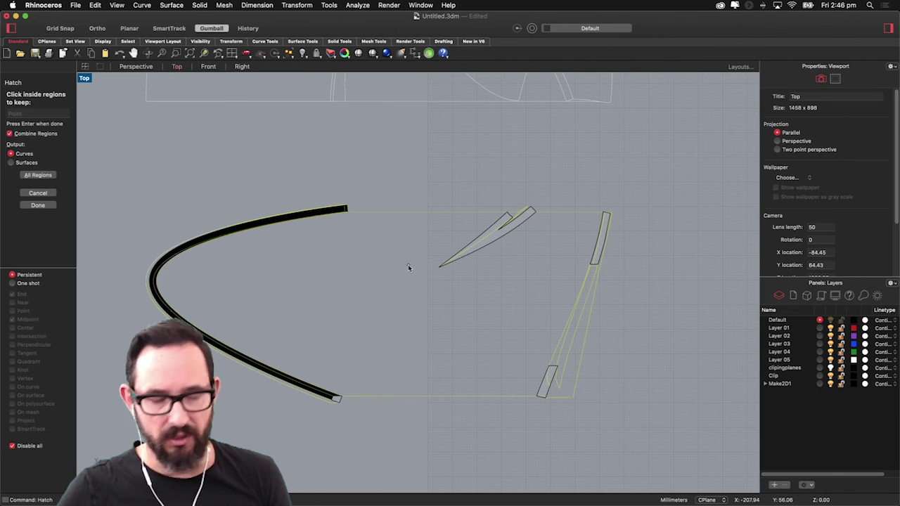
key("Return")
left_click(535, 353)
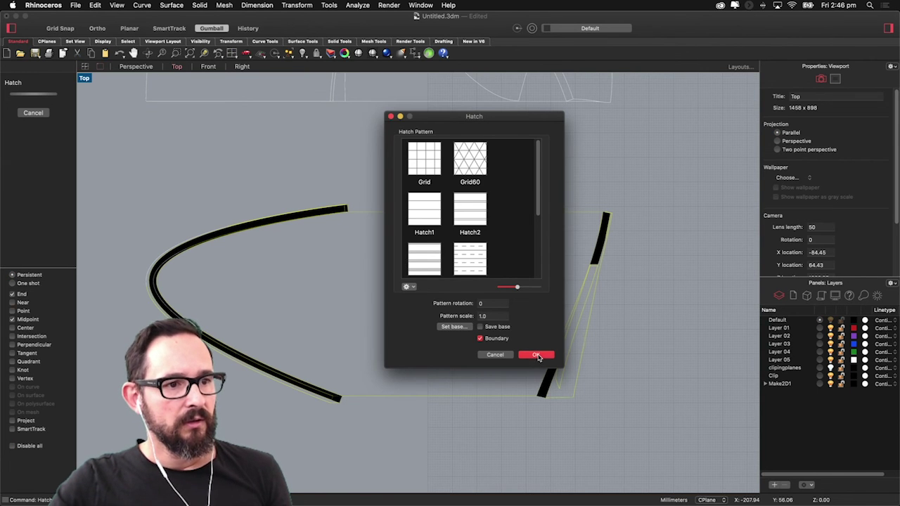
Cancel the restarted hatch and trial-select all the 2D drawings and hatches, then clear the selection
scroll(466, 264, "down", 10)
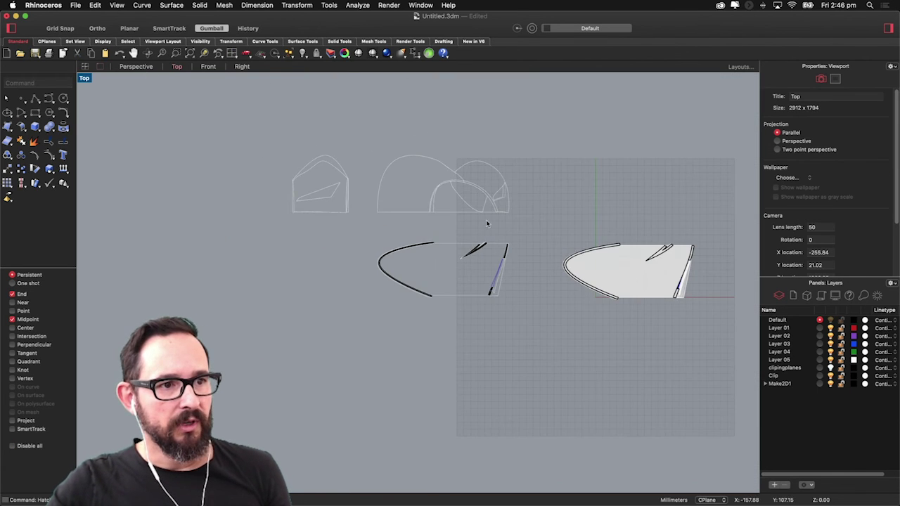
key("Return")
key("Escape")
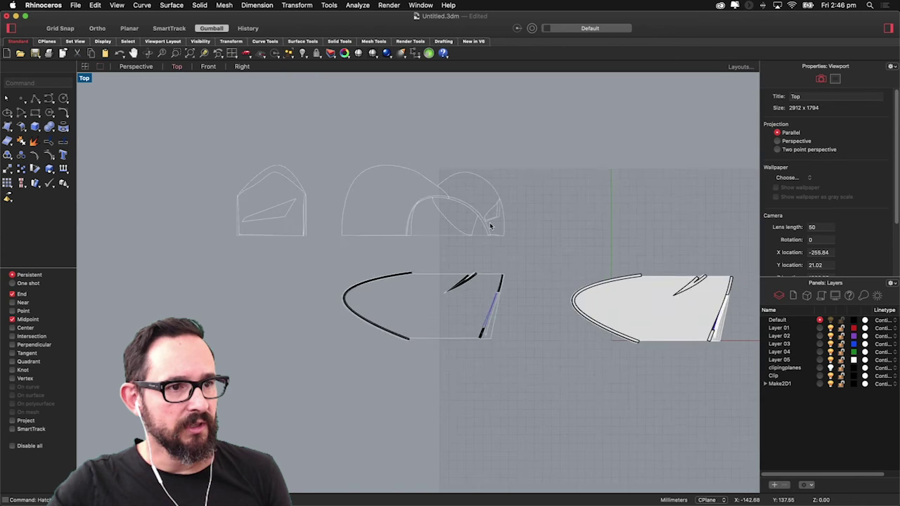
scroll(484, 225, "up", 5)
scroll(486, 225, "down", 3)
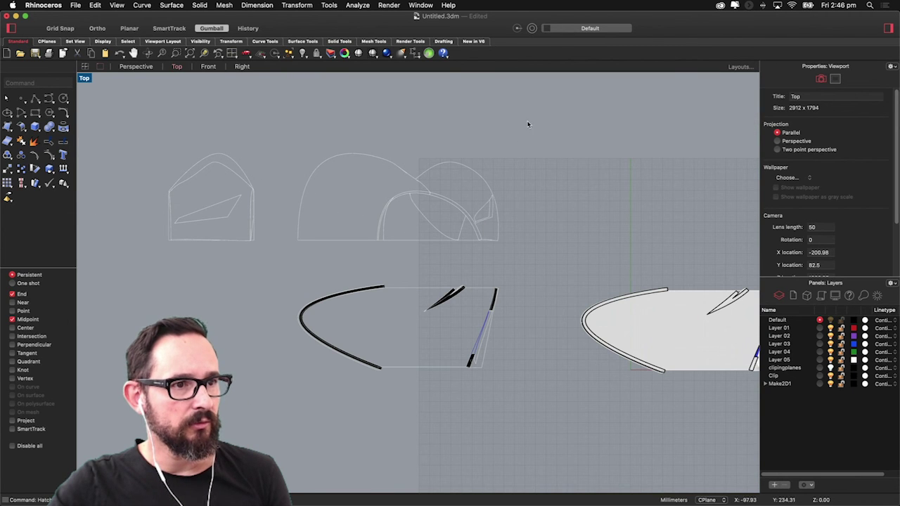
mouse_move(520, 111)
left_mouse_down()
mouse_move(474, 181)
mouse_move(178, 295)
mouse_move(113, 415)
left_mouse_up()
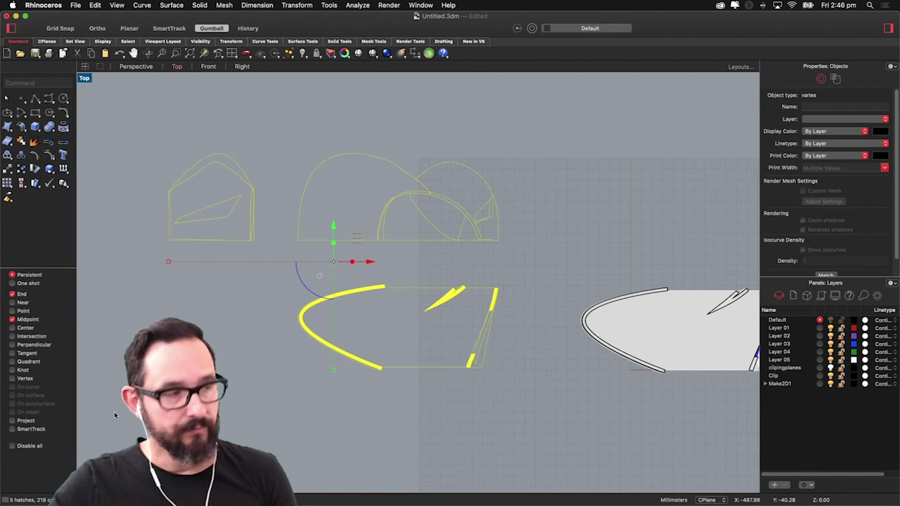
key("Escape")
Run File > Export Selected on all the Make2D drawings and hatches
left_click(76, 5)
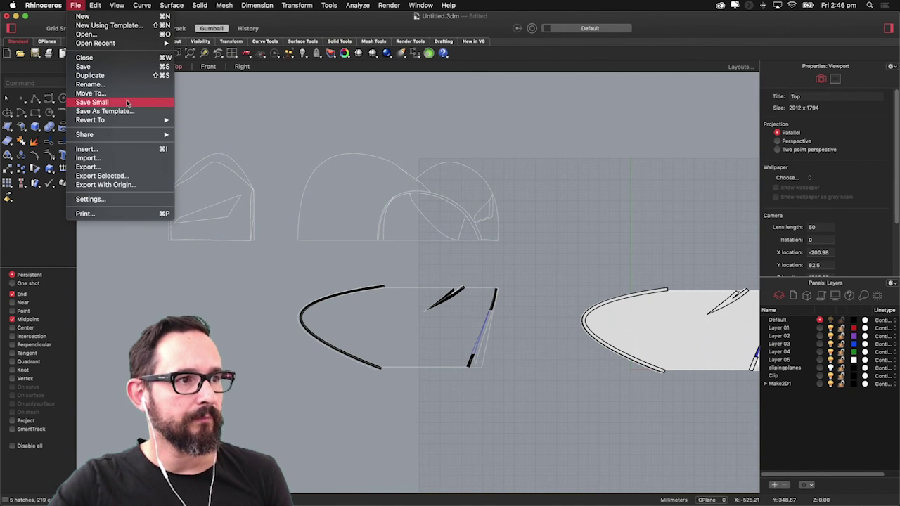
left_click(293, 234)
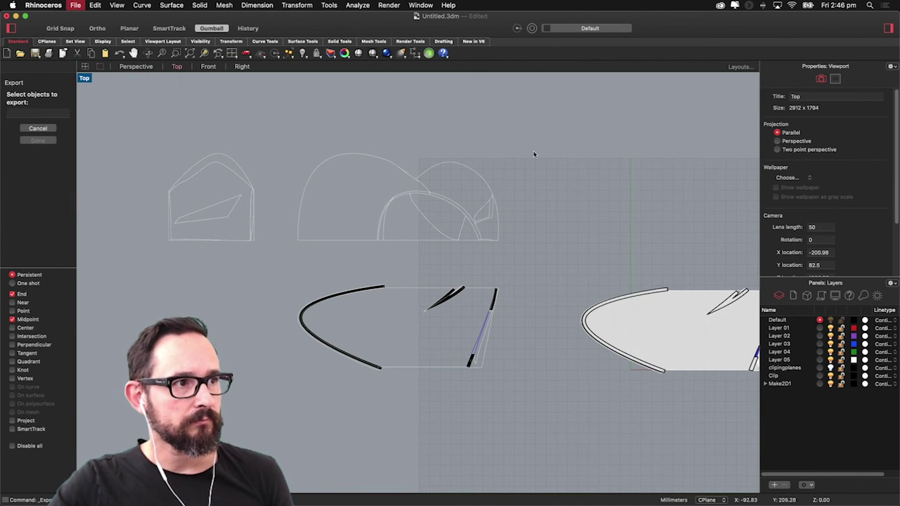
left_click_drag(538, 120, 121, 423)
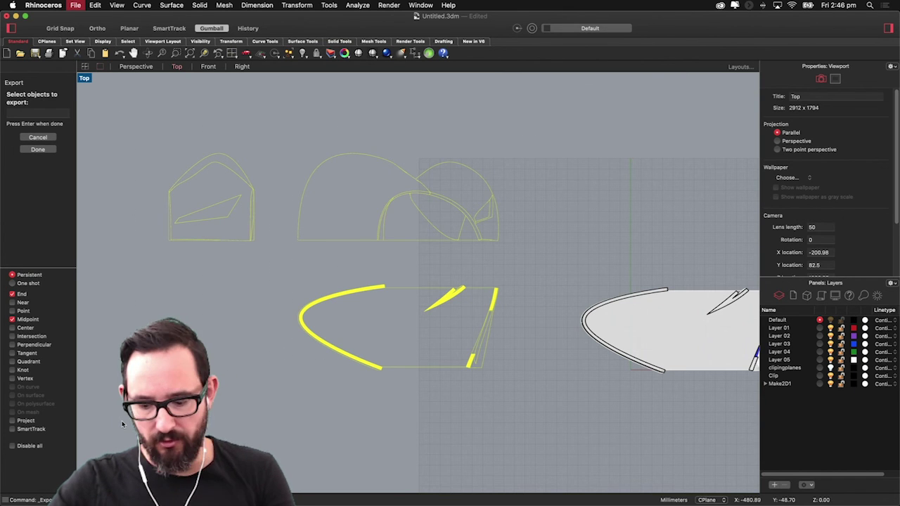
key("Return")
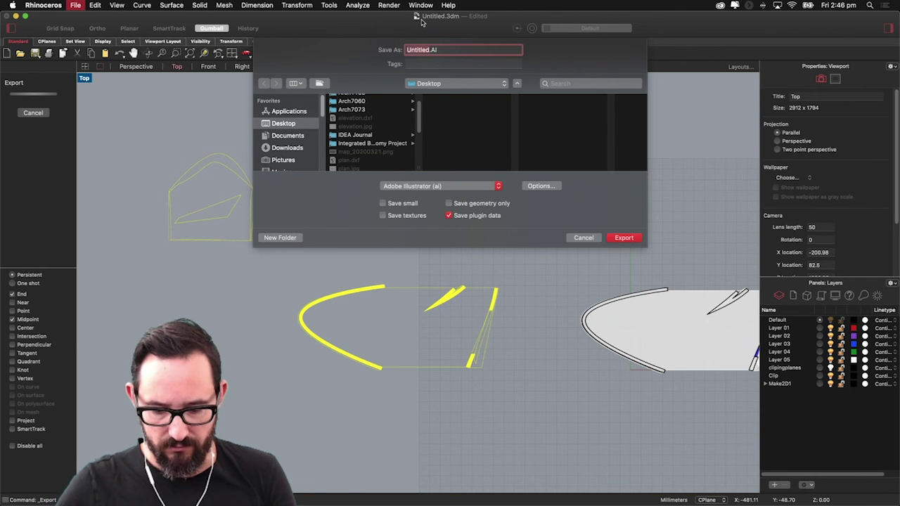
Save the export as Ortho1 in Adobe Illustrator (ai) format and continue to its options
type("Ortho")
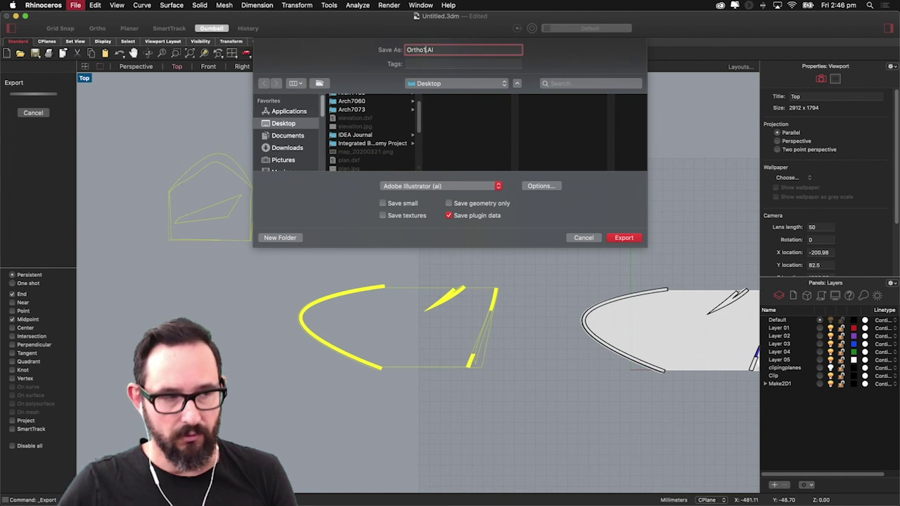
type("1")
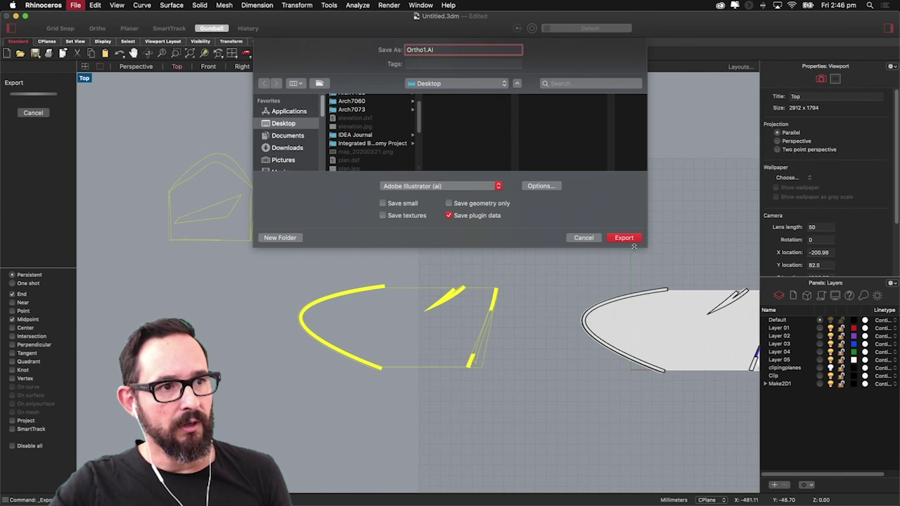
left_click(487, 187)
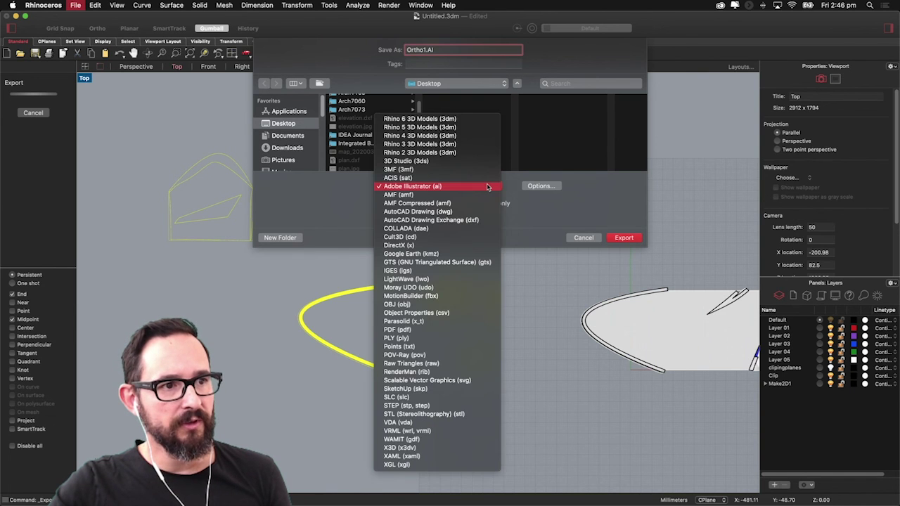
left_click(487, 186)
left_click(629, 239)
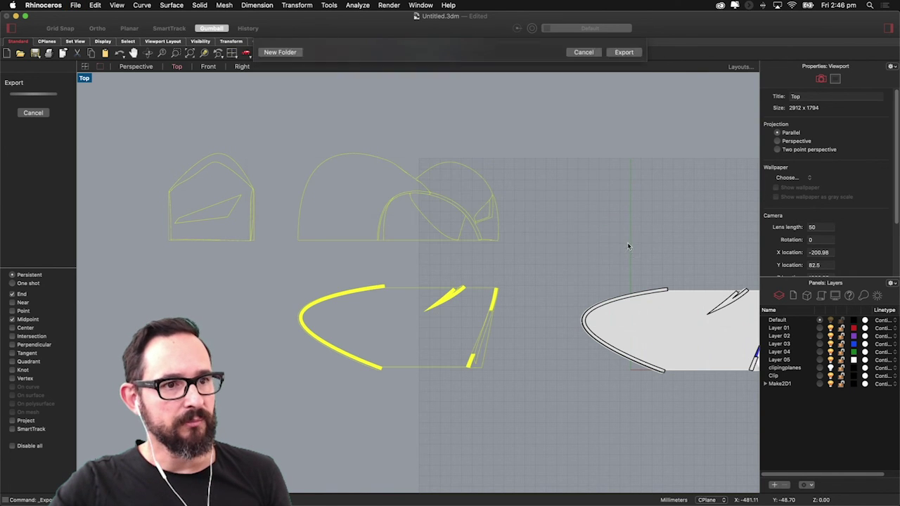